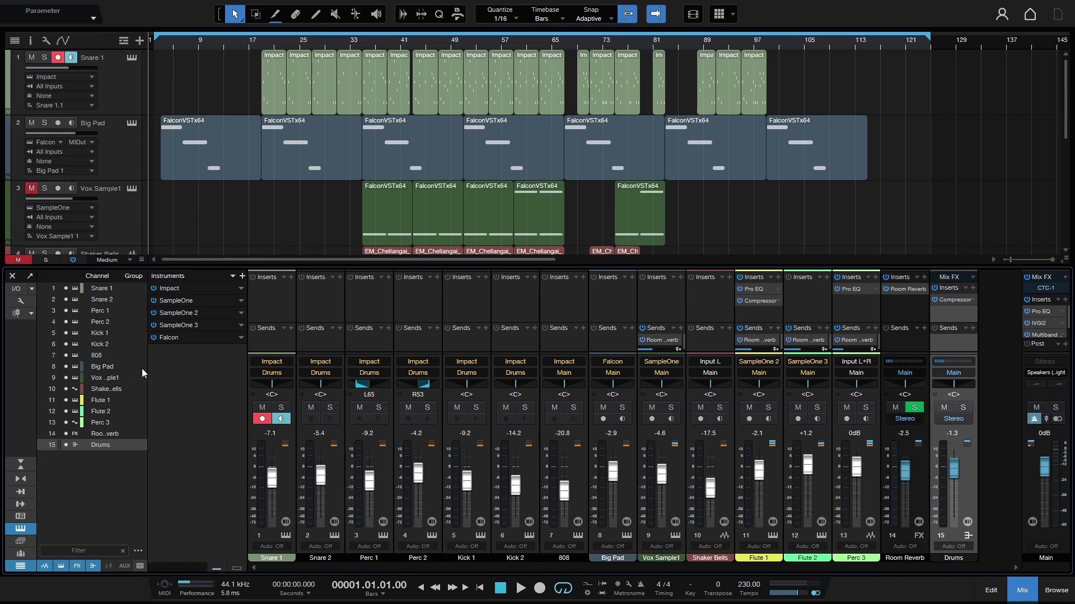
# Detach the mix console, shrink it to a floating window over the arrangement, reposition it and dock it back
pyautogui.click(29, 277)
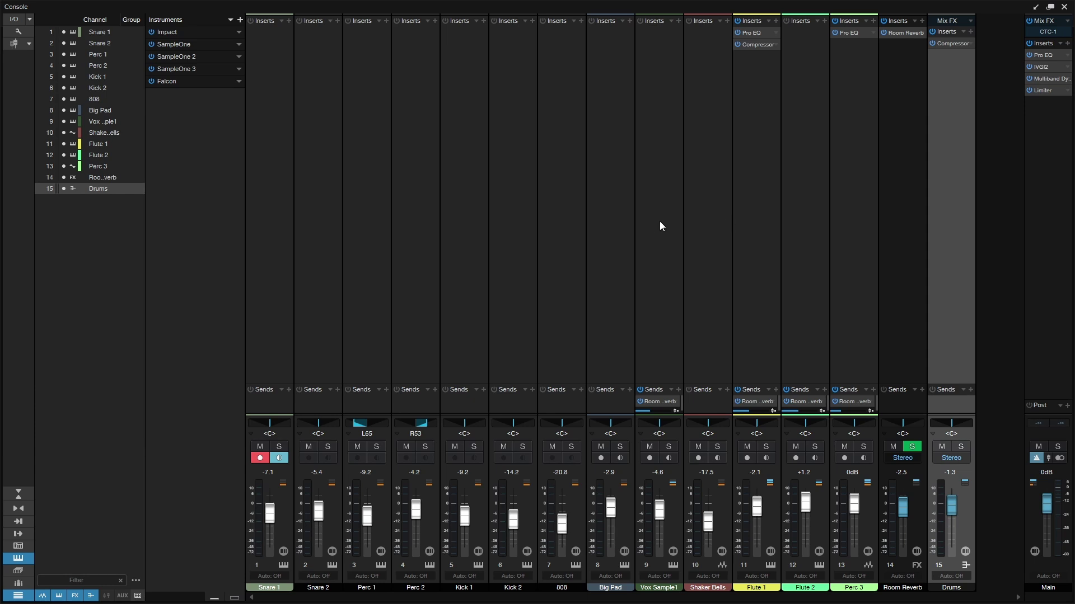
pyautogui.click(1050, 8)
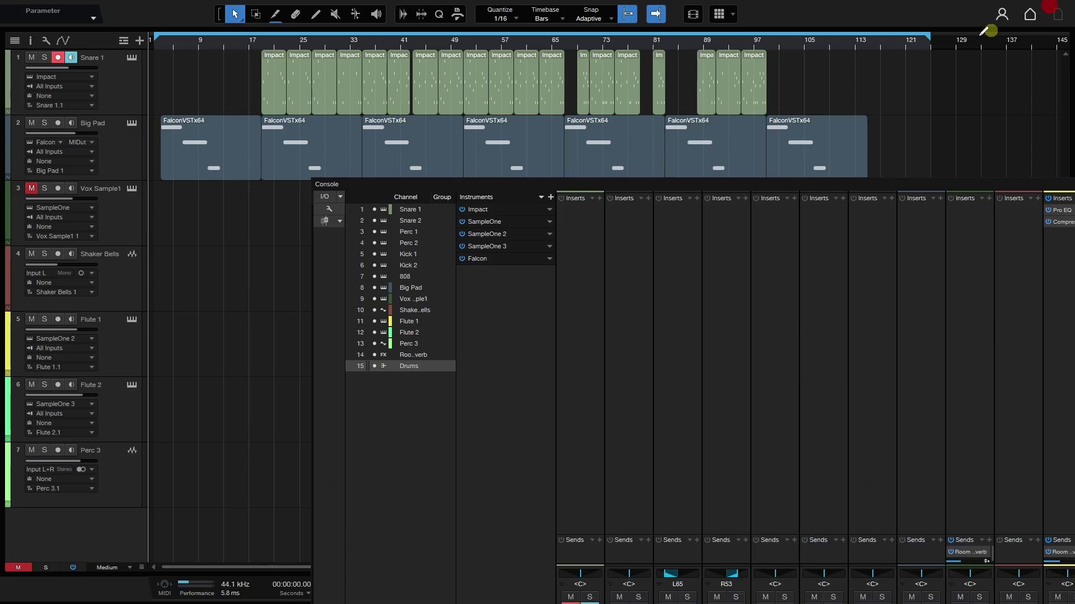
pyautogui.moveTo(758, 183); pyautogui.dragTo(521, 72)
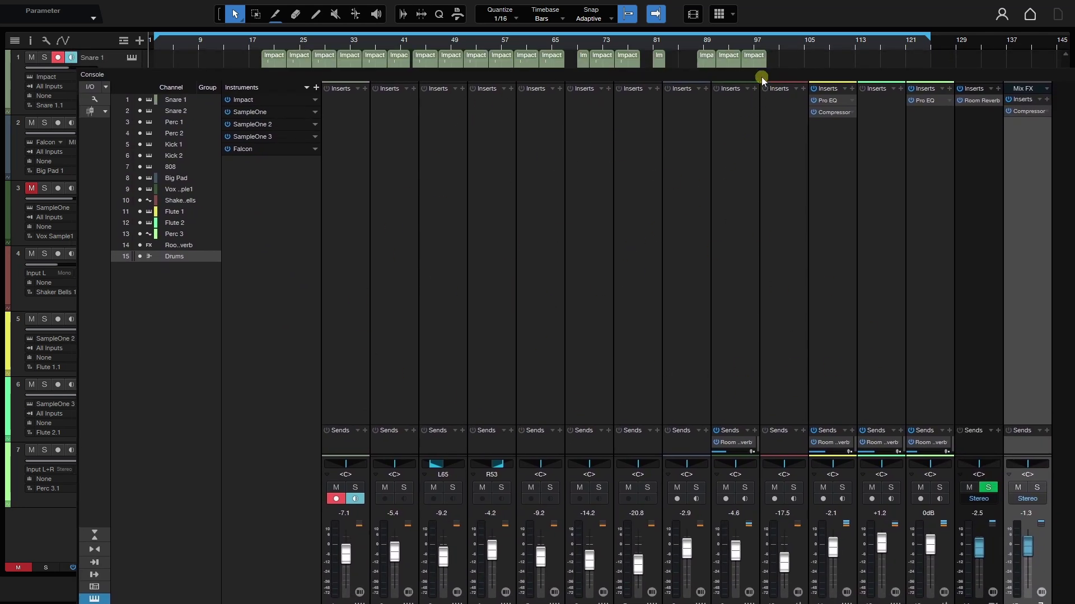
pyautogui.moveTo(763, 76); pyautogui.dragTo(694, 72)
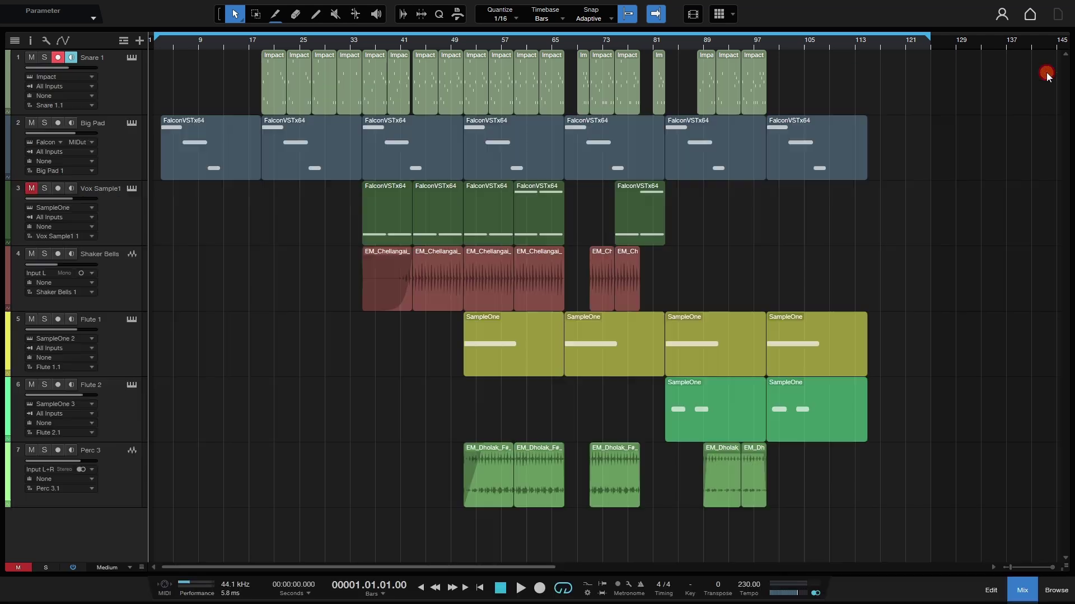
pyautogui.doubleClick(1047, 73)
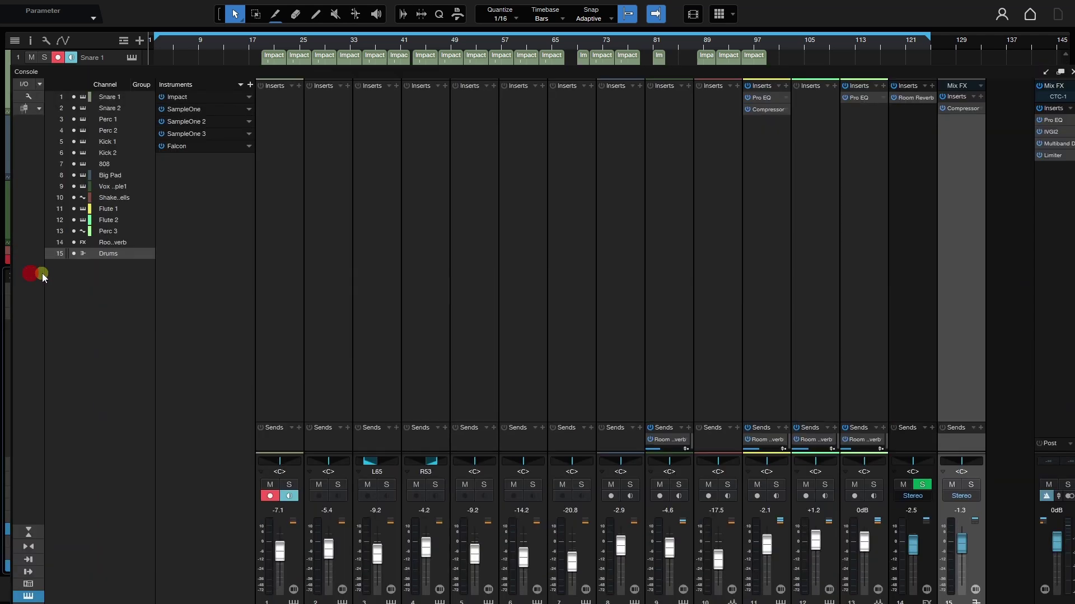
# Detach the mix console into its own window again and maximize it
pyautogui.click(29, 276)
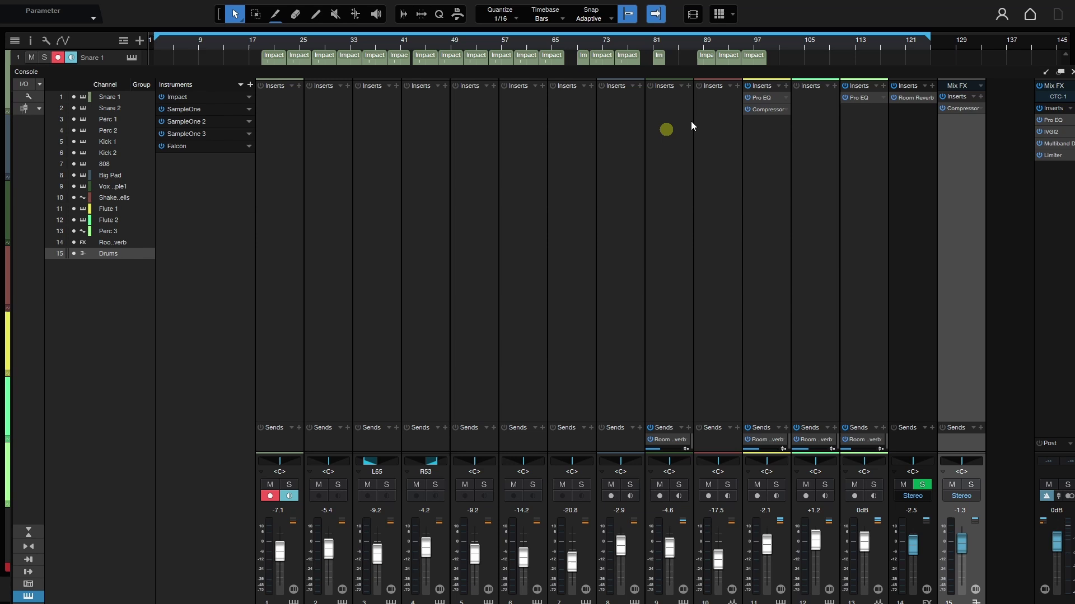
pyautogui.click(1060, 72)
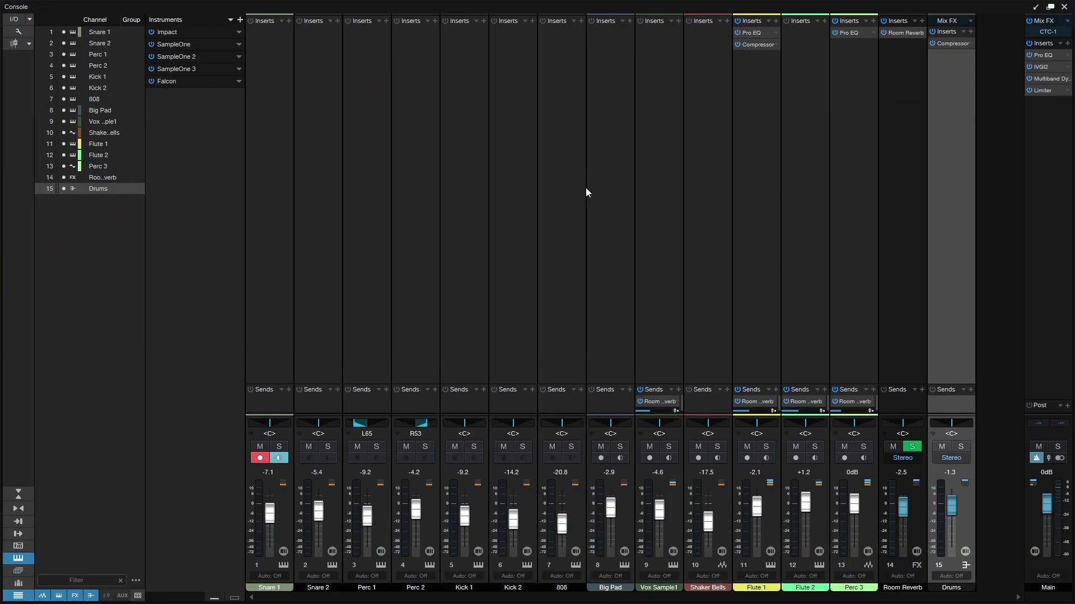
# View the song's Audio I/O Setup inputs through both console access routes, closing it without changes each time
pyautogui.click(13, 21)
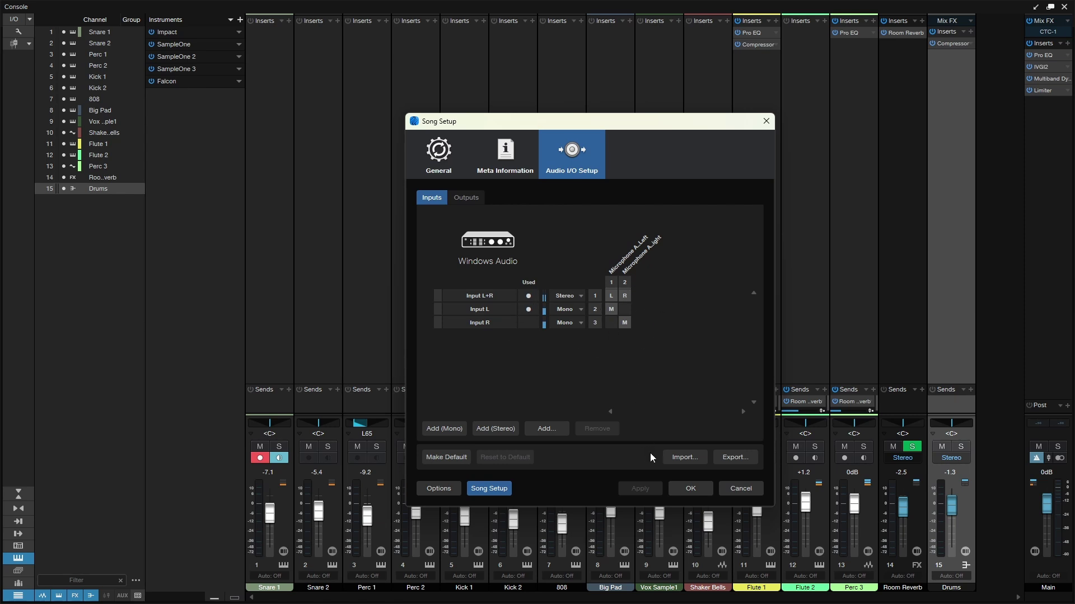
pyautogui.click(738, 489)
pyautogui.rightClick(191, 232)
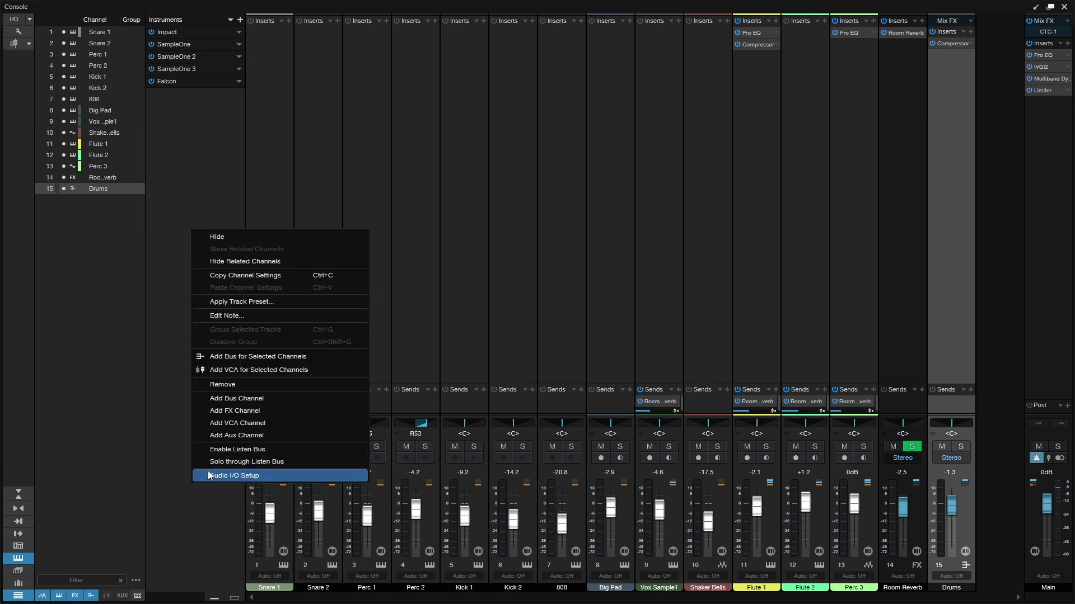
pyautogui.click(227, 477)
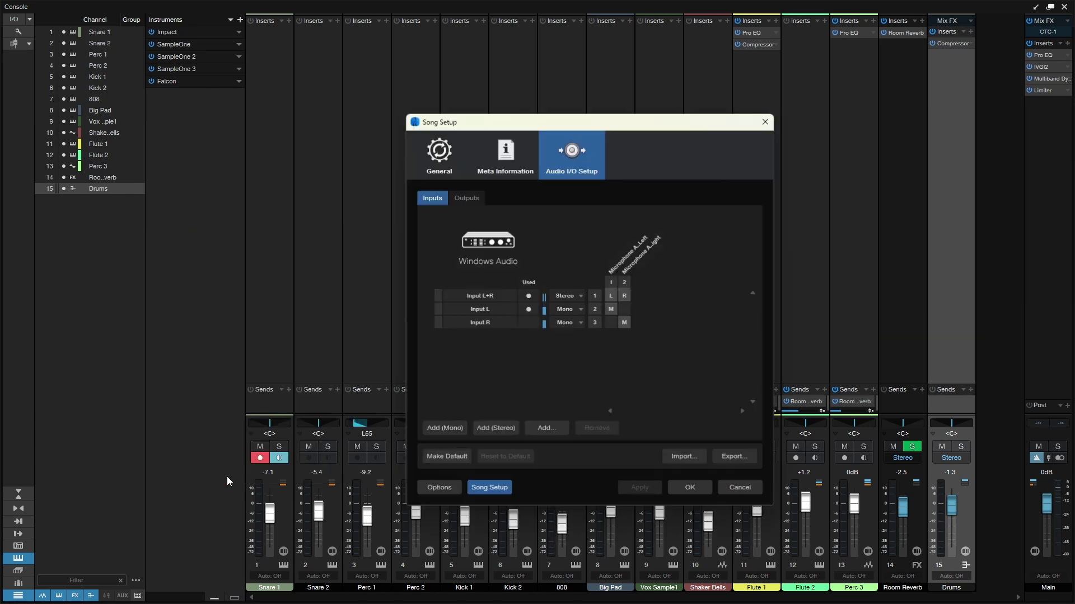
pyautogui.click(764, 122)
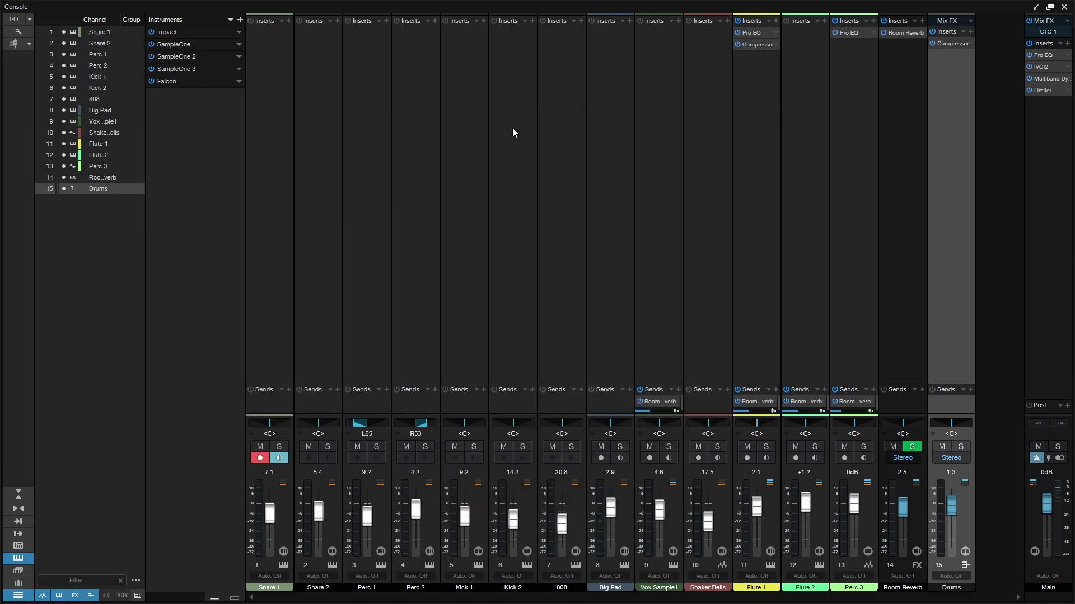
# In the console options, try colorized channel strips, switch them off again and show the input controls on the channels
pyautogui.click(18, 31)
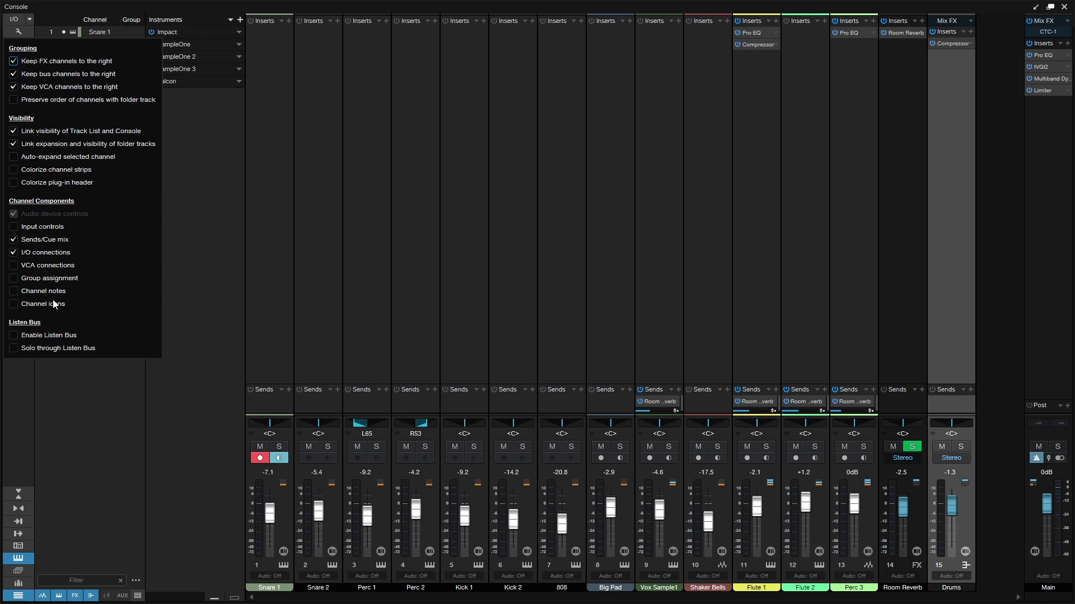
pyautogui.click(14, 170)
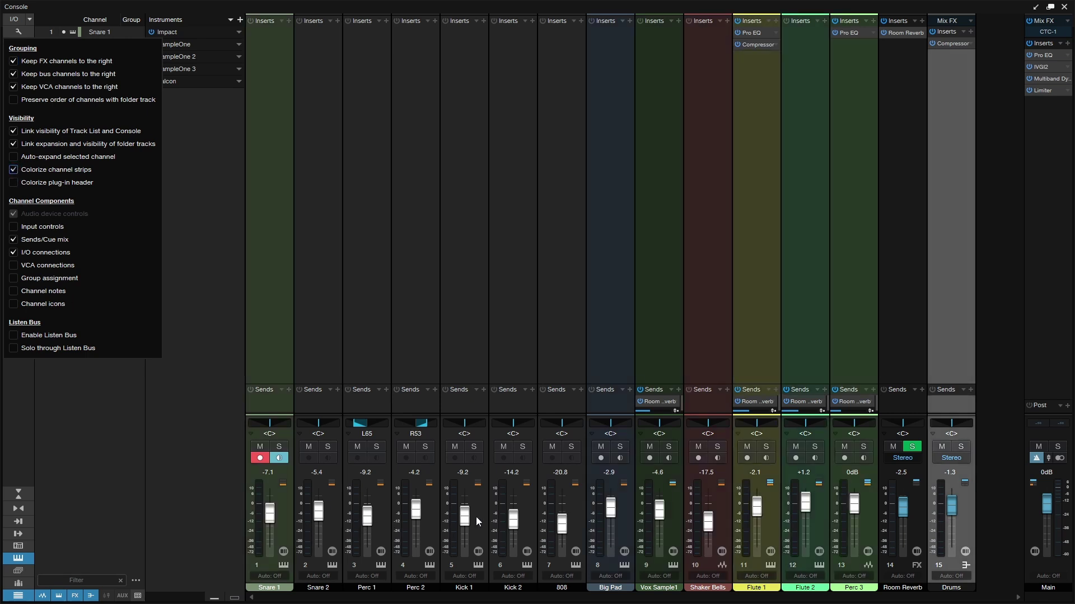
pyautogui.click(14, 170)
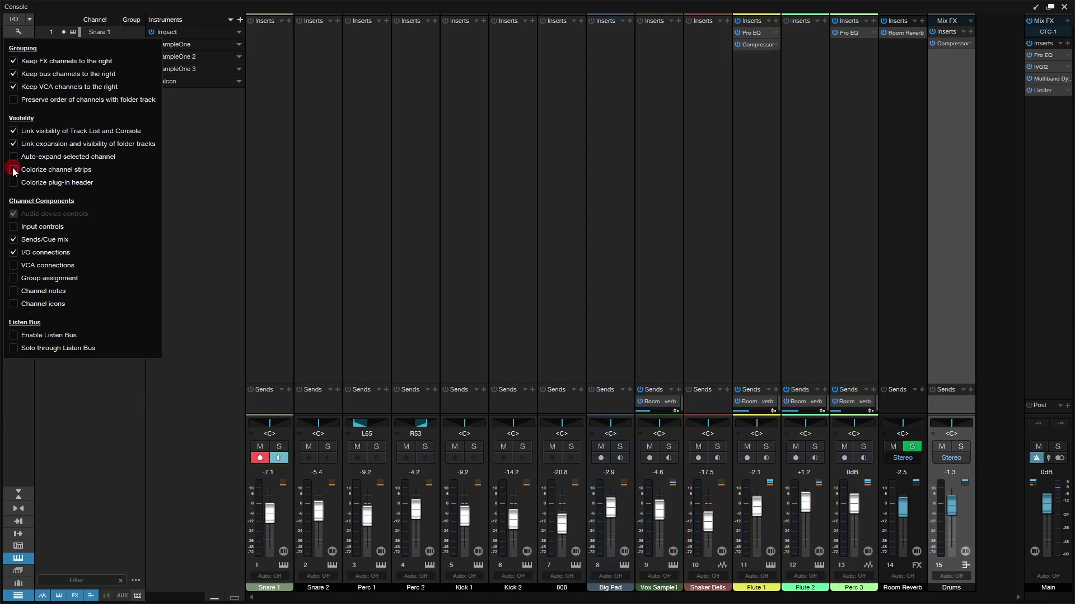
pyautogui.click(14, 228)
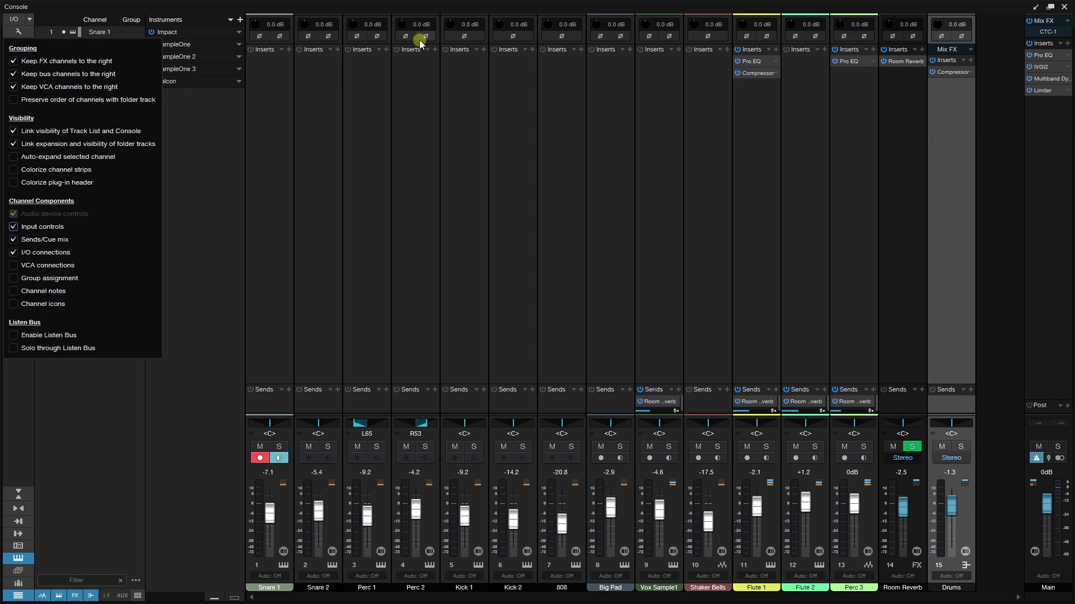
pyautogui.click(12, 253)
pyautogui.click(84, 423)
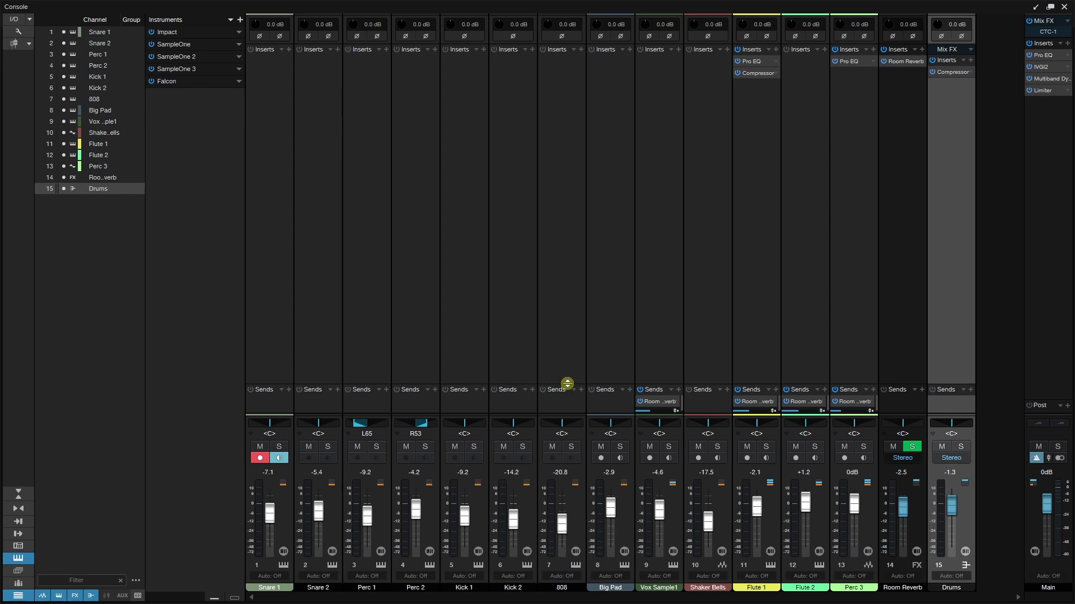
# Enlarge the sends area below the inserts and lengthen the channel faders in the console
pyautogui.moveTo(566, 379); pyautogui.dragTo(565, 249)
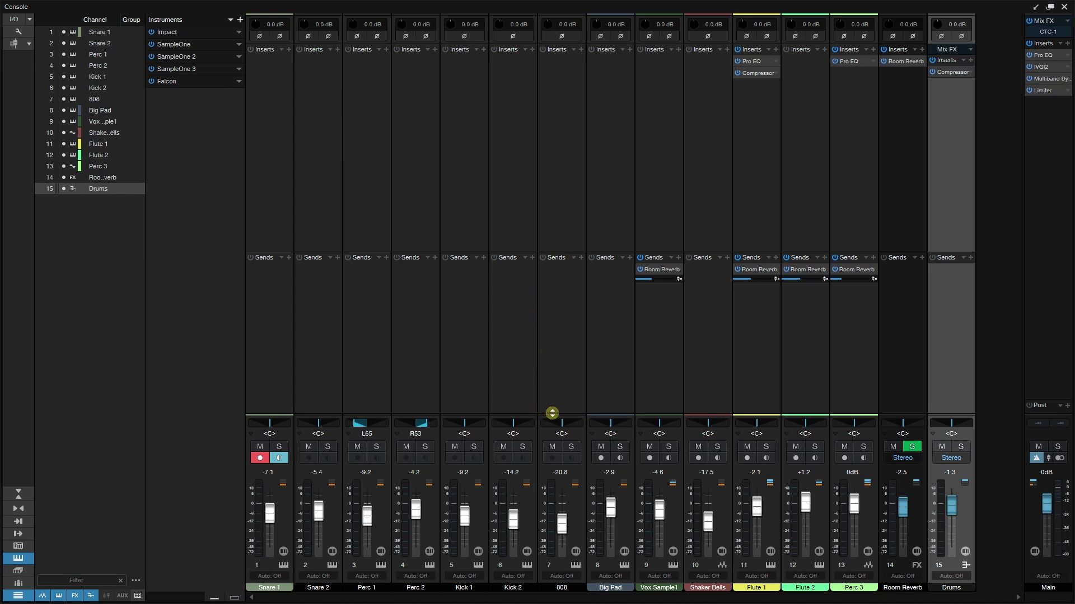
pyautogui.moveTo(553, 413); pyautogui.dragTo(551, 302)
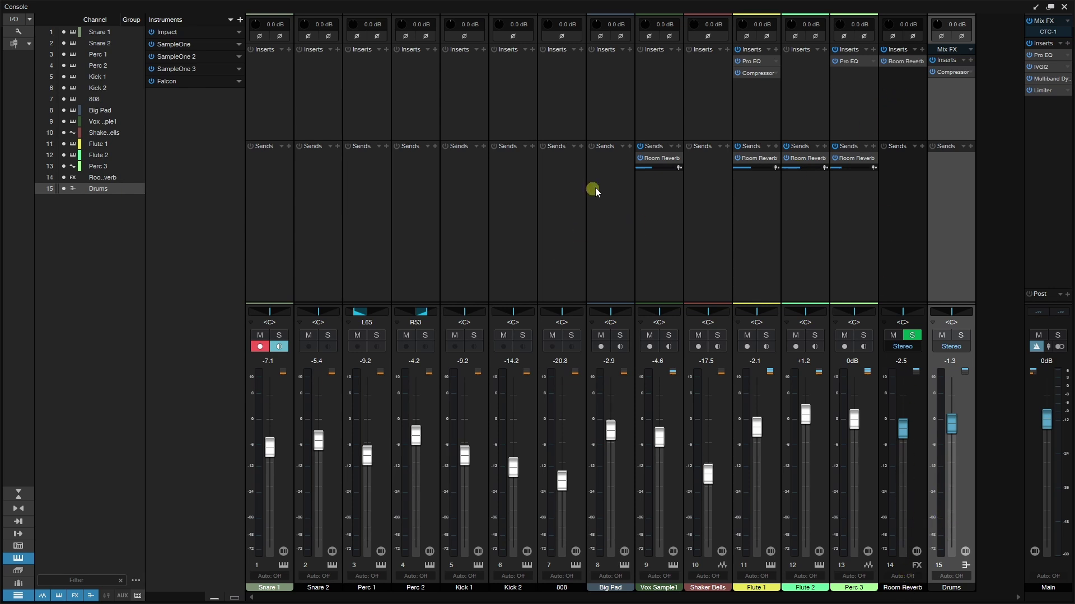
# With Room Reverb sends on the faders, set Vox Sample1 to about -23.4, Flute 1 to -16.7 and Flute 2 to -26.2, then restore normal faders
pyautogui.moveTo(650, 167)
pyautogui.mouseDown()
pyautogui.moveTo(650, 199)
pyautogui.moveTo(648, 128)
pyautogui.moveTo(650, 181)
pyautogui.moveTo(650, 129)
pyautogui.moveTo(646, 165)
pyautogui.moveTo(662, 168)
pyautogui.moveTo(649, 179)
pyautogui.mouseUp()
pyautogui.click(14, 43)
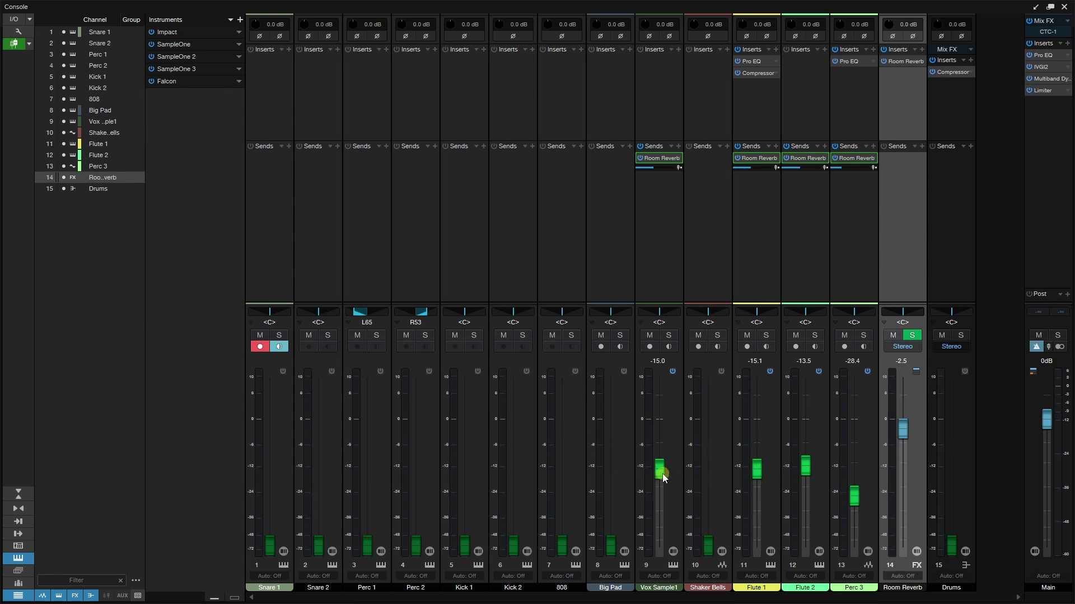
pyautogui.moveTo(660, 469); pyautogui.dragTo(717, 483)
pyautogui.moveTo(760, 474); pyautogui.dragTo(804, 494)
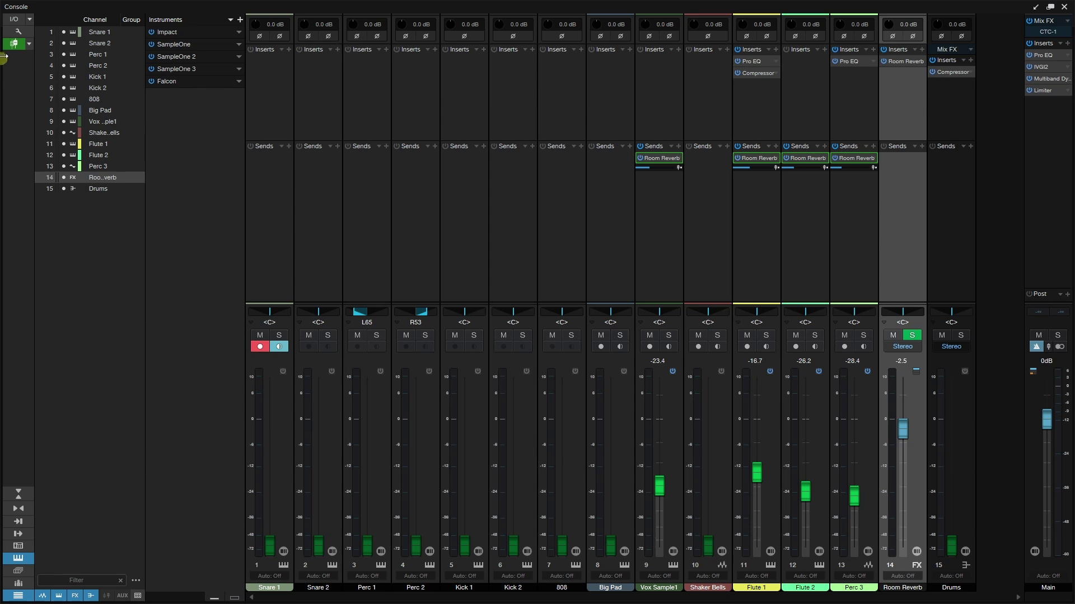
pyautogui.click(14, 45)
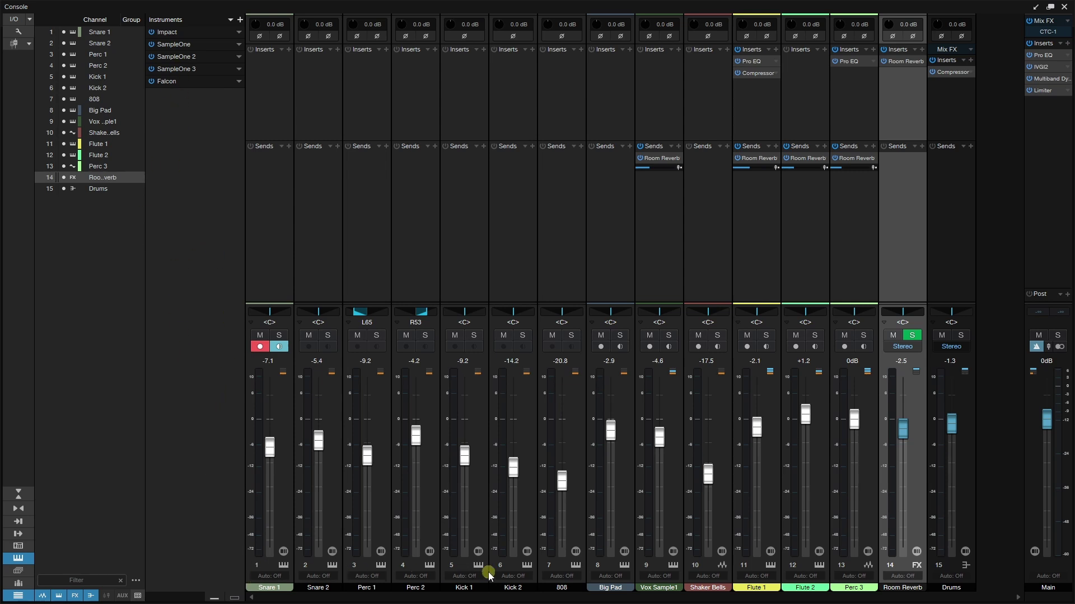
# Inspect the Impact drum instrument's editor and pads from the Snare 2 and 808 channels, closing it each time
pyautogui.click(331, 565)
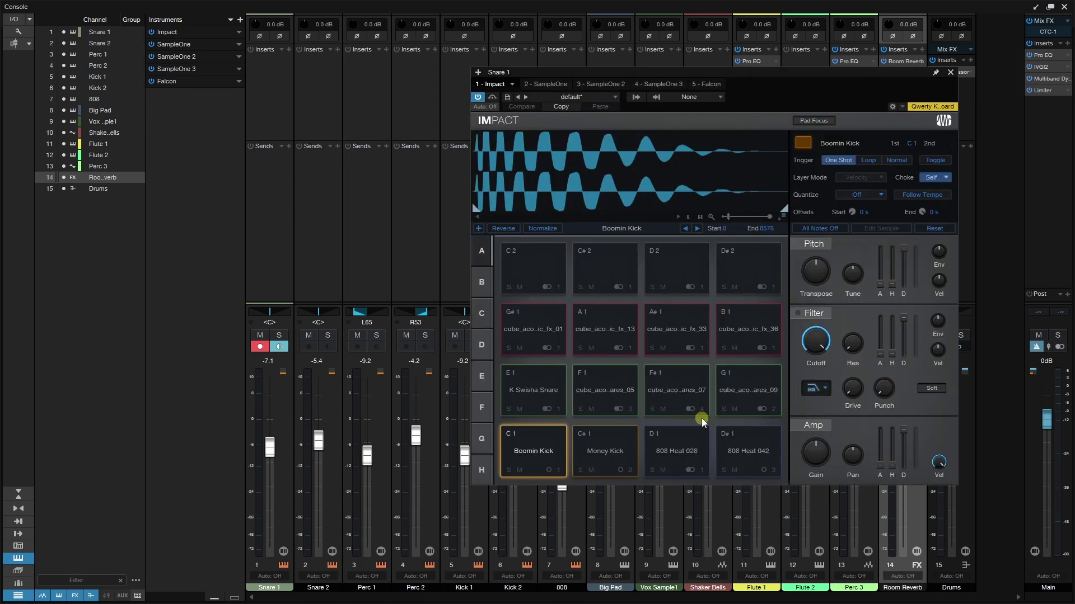
pyautogui.scroll(3, 700, 415)
pyautogui.scroll(2, 773, 468)
pyautogui.click(950, 73)
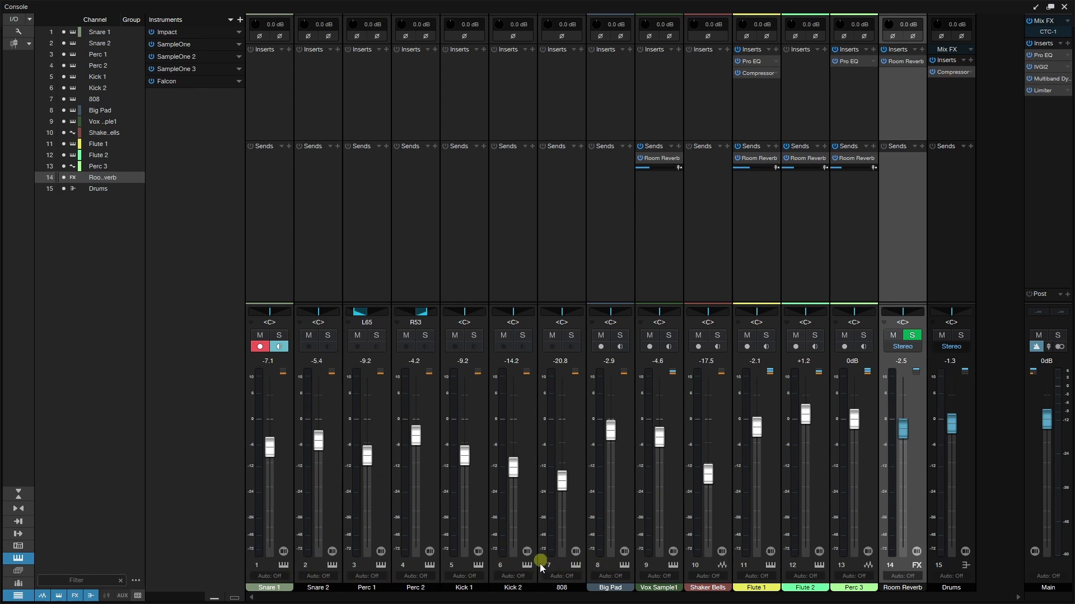
pyautogui.click(574, 565)
pyautogui.click(950, 72)
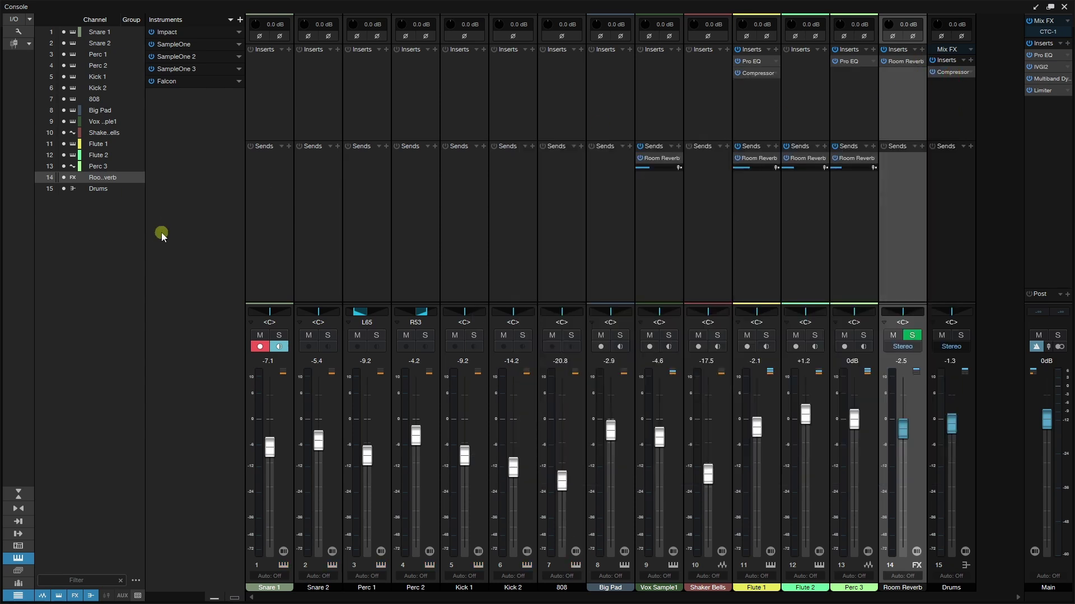
# Expand and collapse Impact's parameters in the console's instrument list, then display its channel setup
pyautogui.click(170, 33)
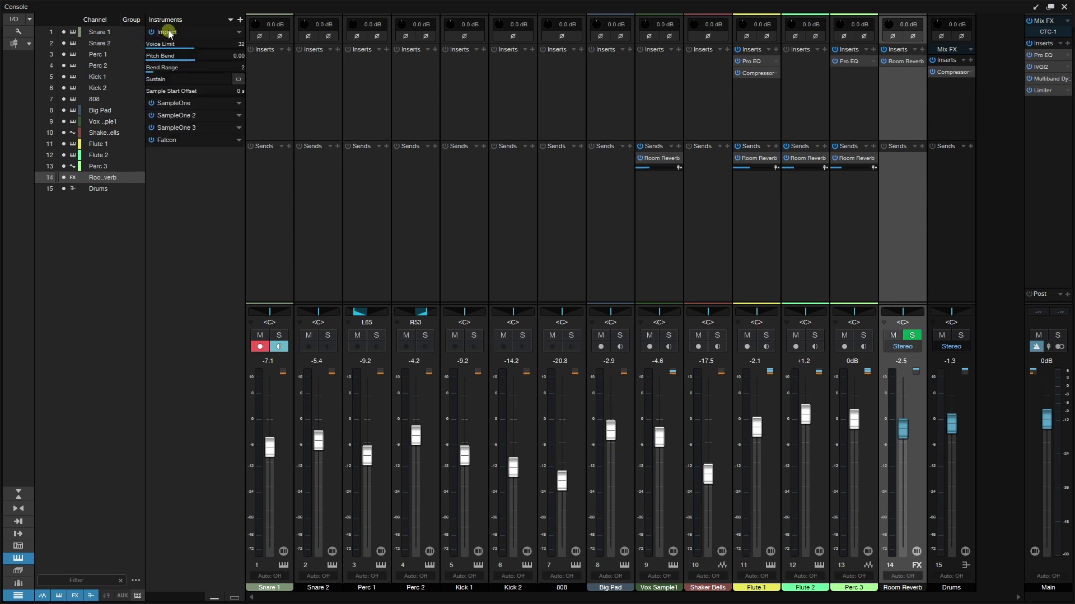
pyautogui.click(169, 32)
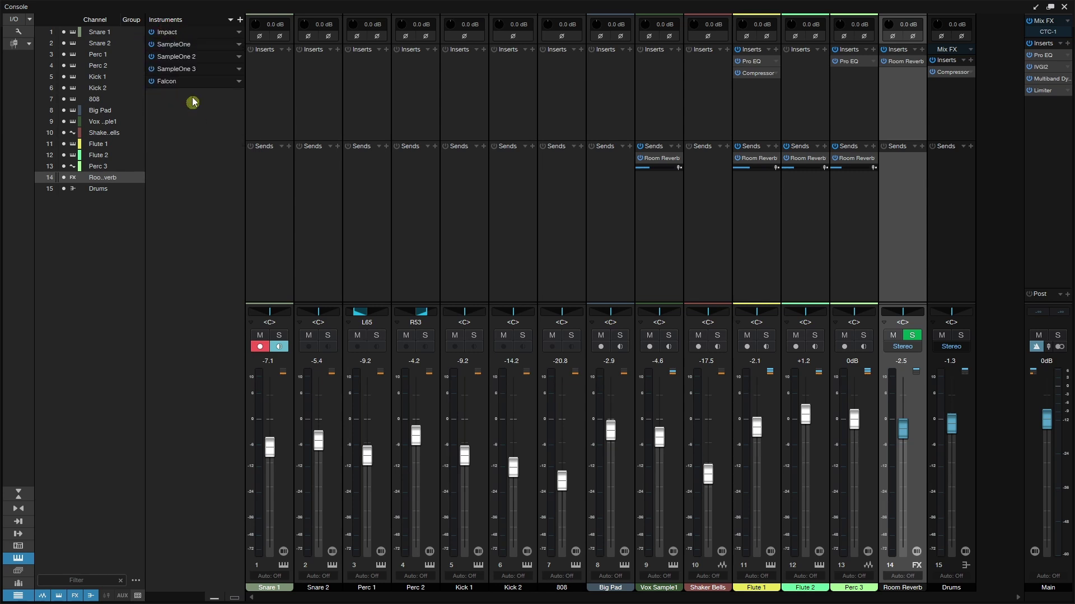
pyautogui.click(238, 32)
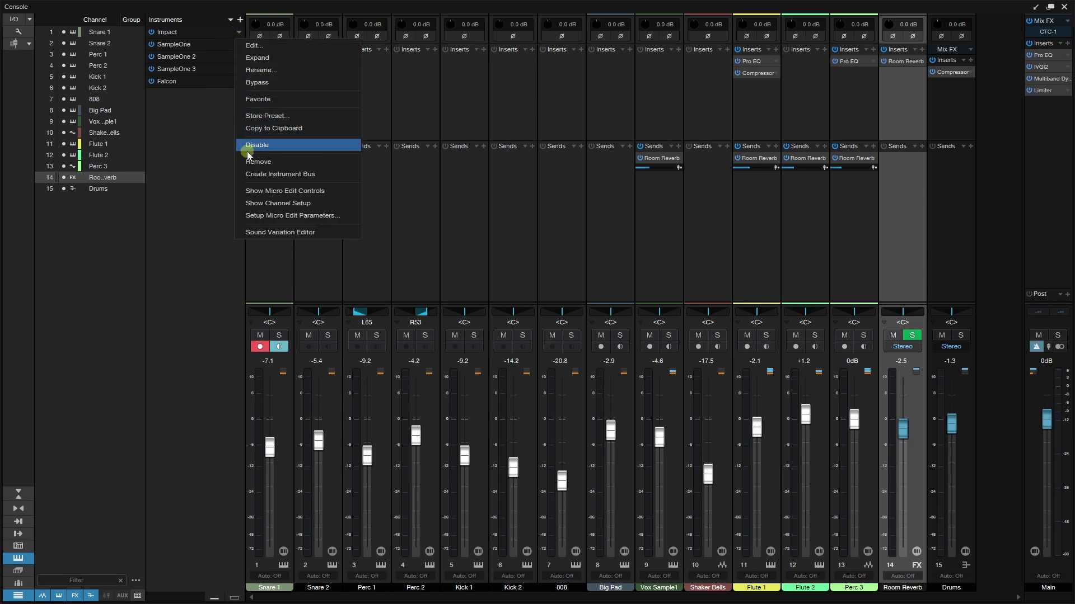
pyautogui.click(274, 204)
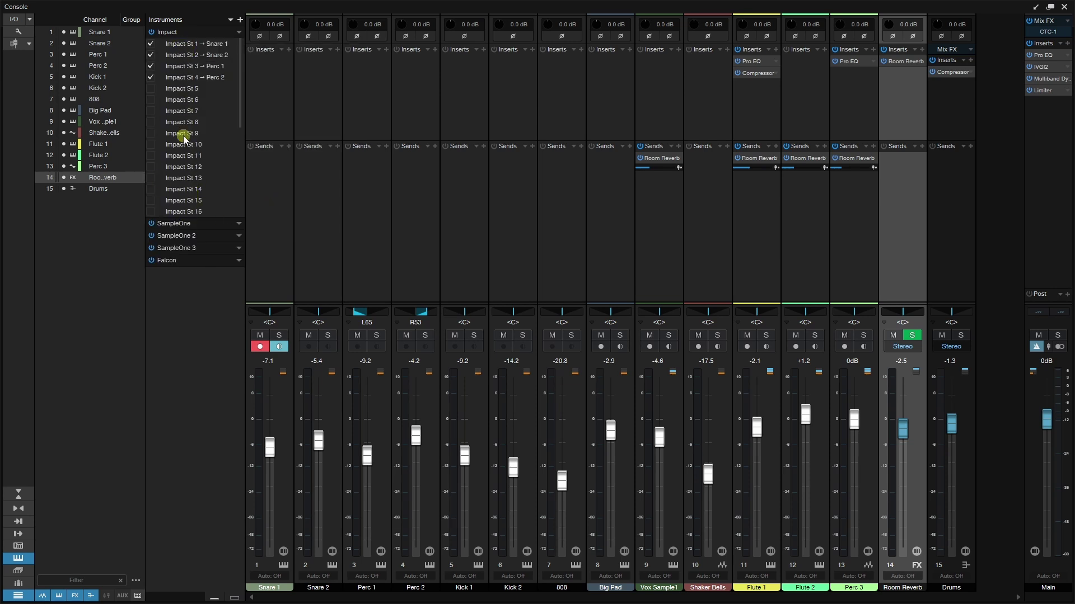
# Try activating the Impact St 5, St 6 and St 7 outputs as extra console channels, and deactivate them again
pyautogui.click(151, 88)
pyautogui.click(152, 100)
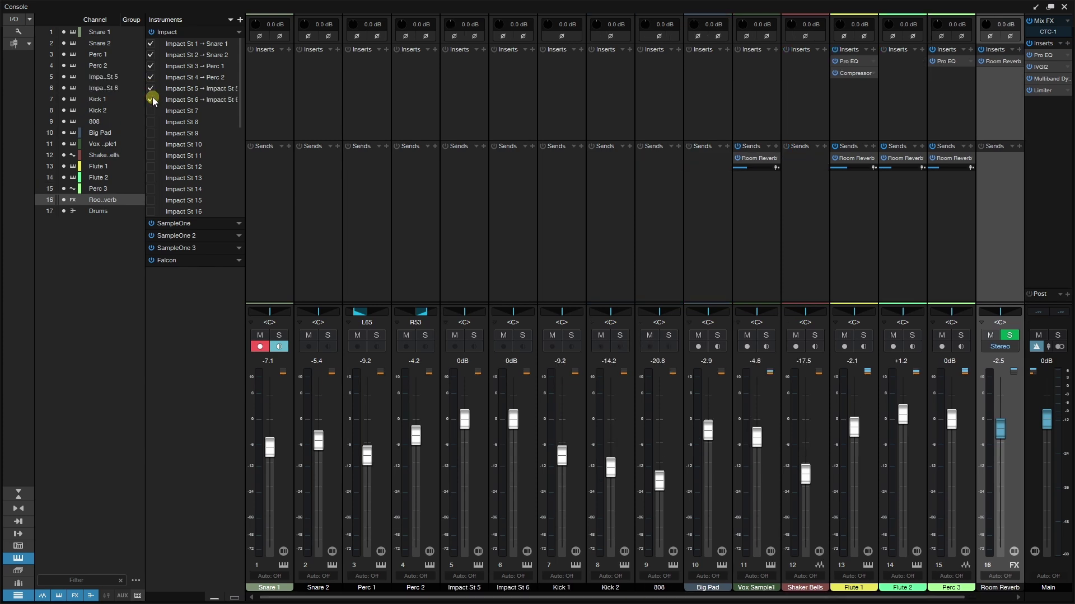
pyautogui.click(151, 111)
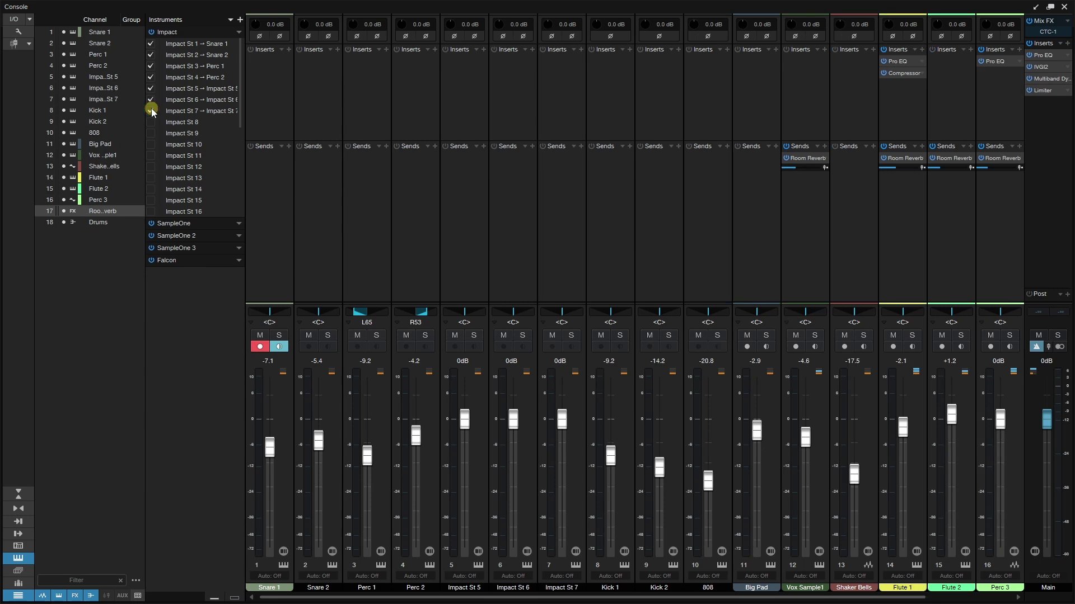
pyautogui.click(151, 110)
pyautogui.click(151, 100)
pyautogui.click(151, 88)
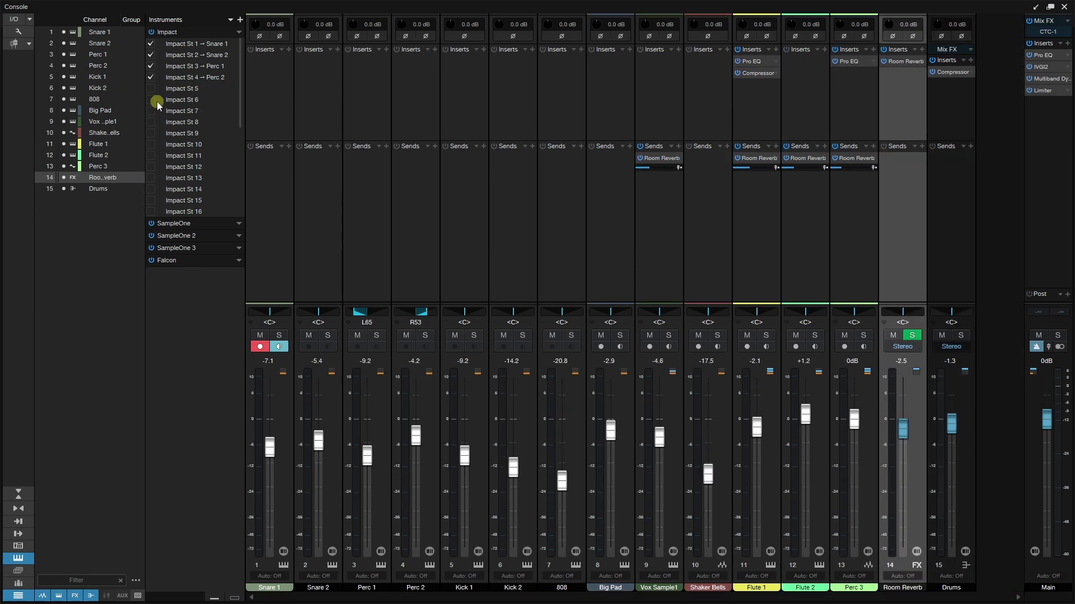
pyautogui.click(237, 35)
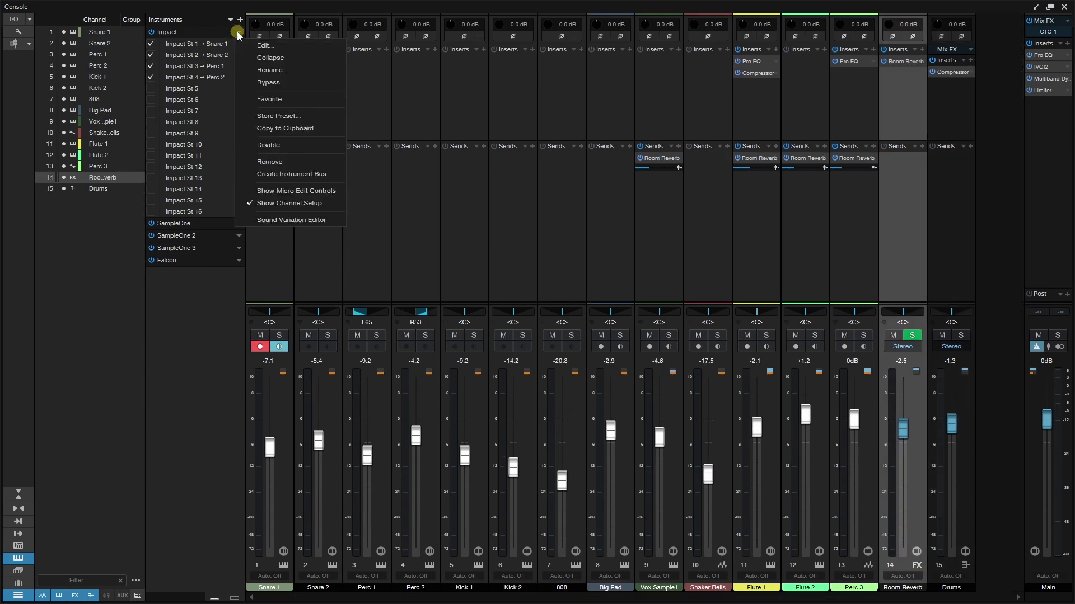
pyautogui.click(270, 202)
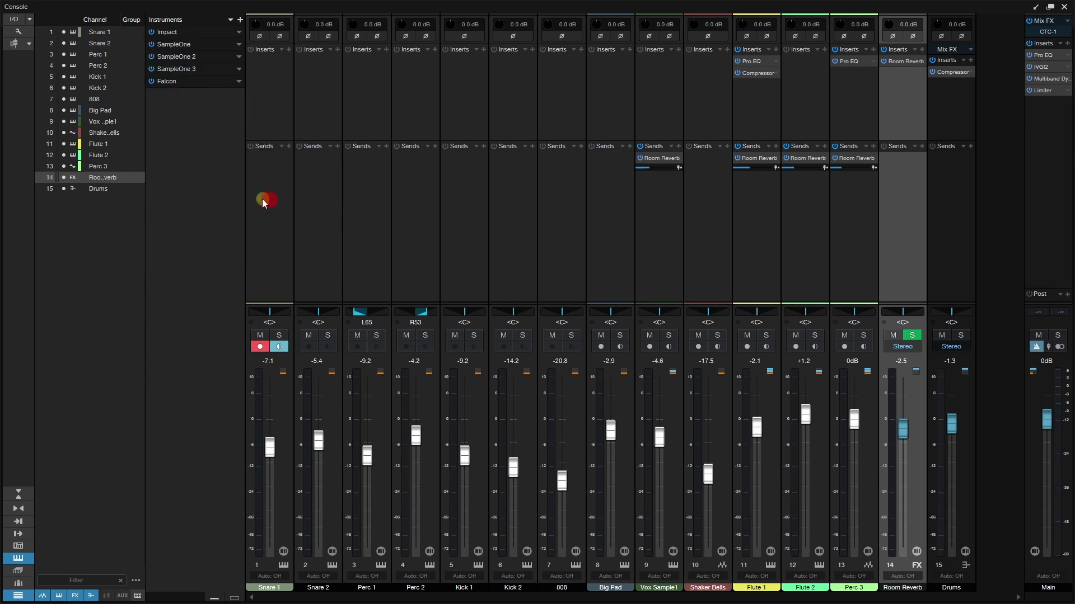
pyautogui.click(173, 32)
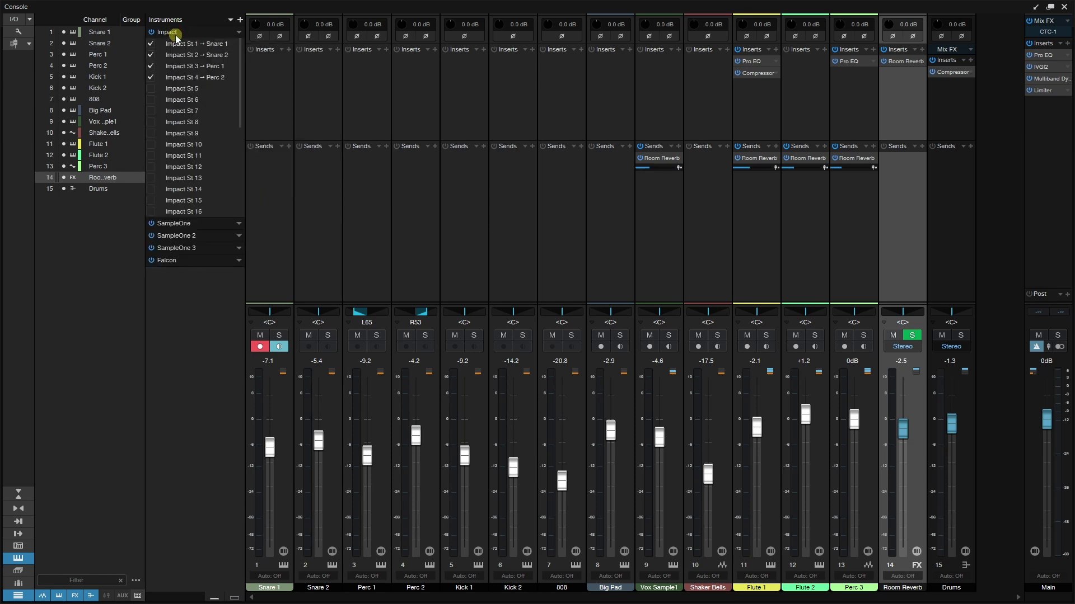
pyautogui.click(172, 32)
pyautogui.click(172, 32)
pyautogui.click(171, 33)
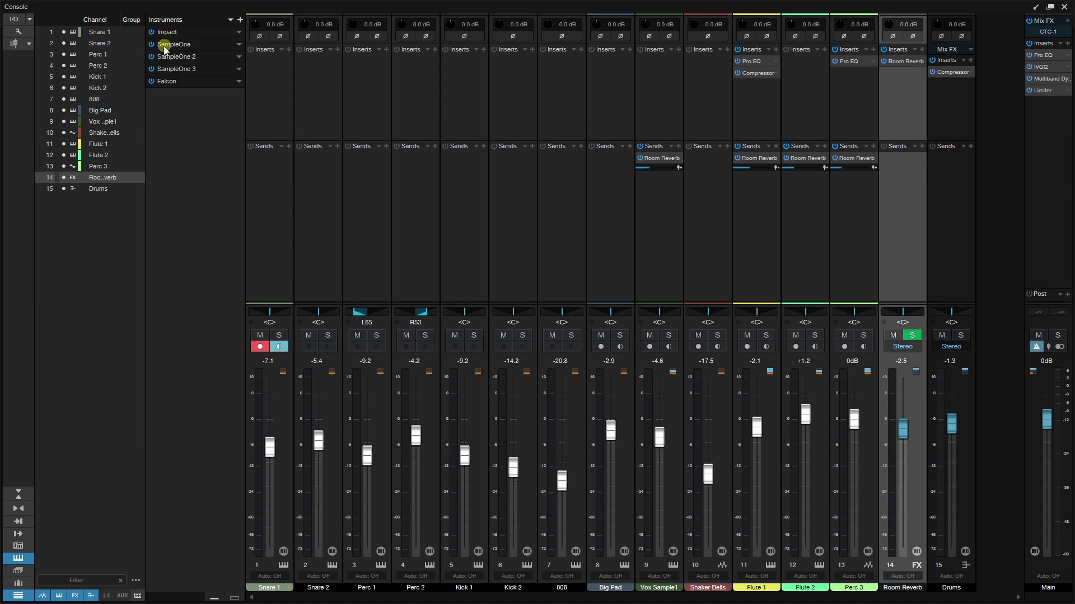
# Add the Amp Pan parameter to SampleOne's micro edit controls in the instrument list and set it to R2
pyautogui.click(173, 44)
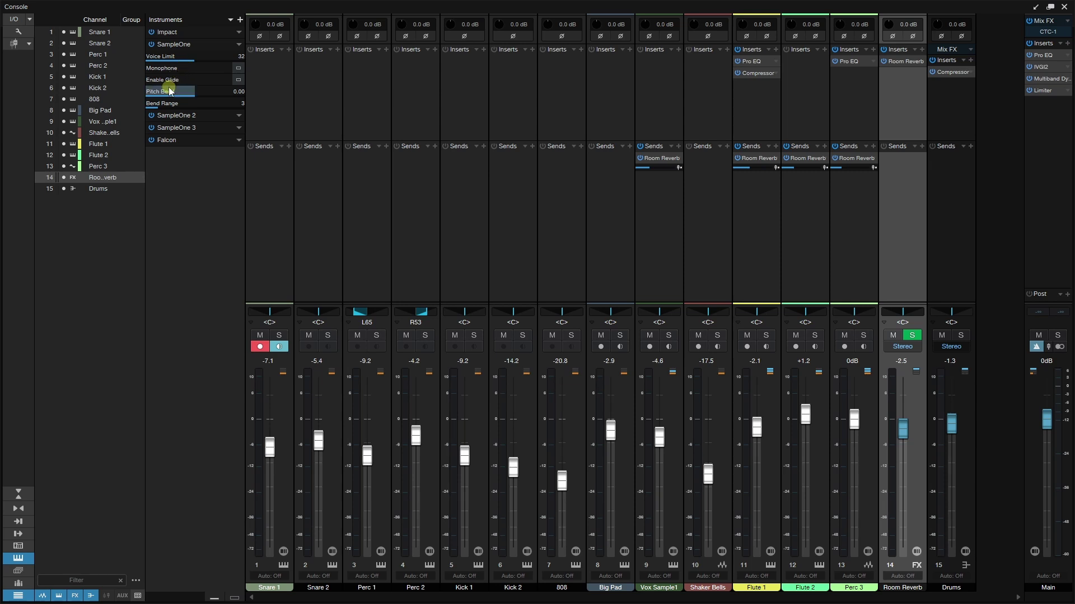
pyautogui.click(239, 44)
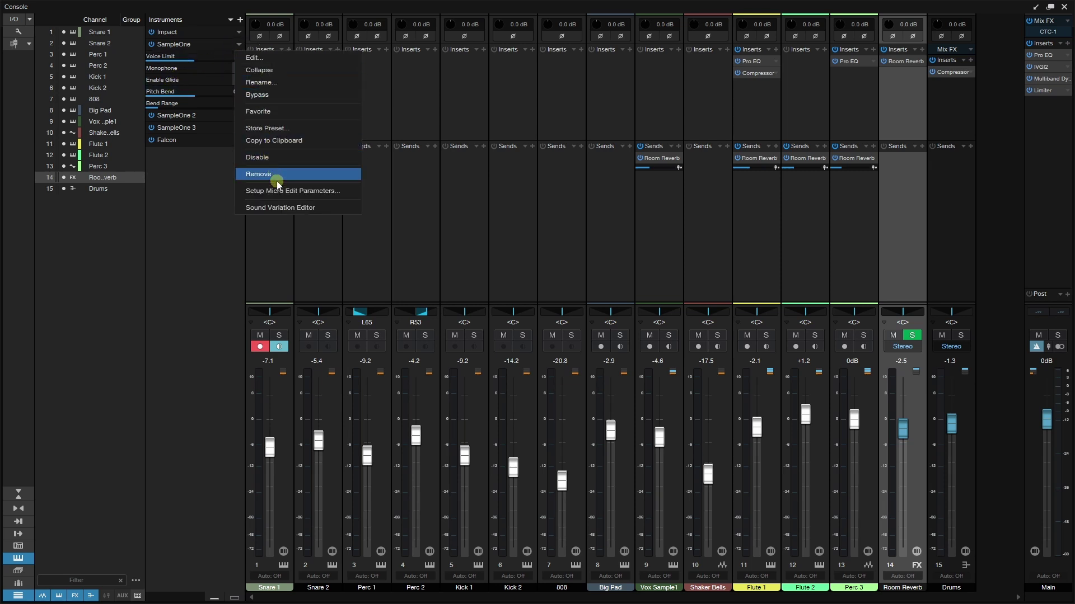
pyautogui.click(311, 193)
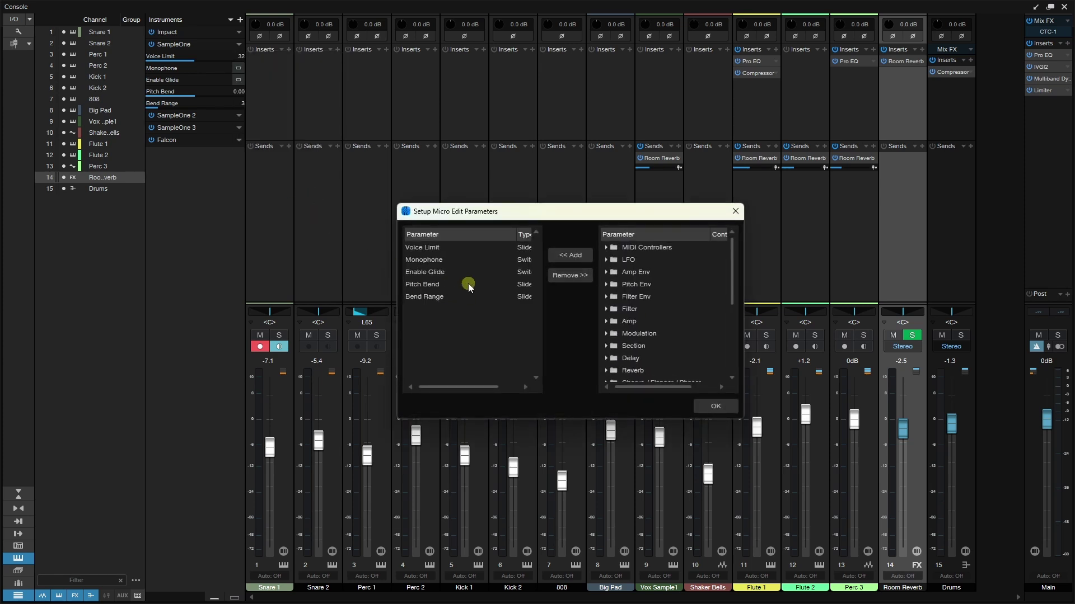
pyautogui.click(606, 272)
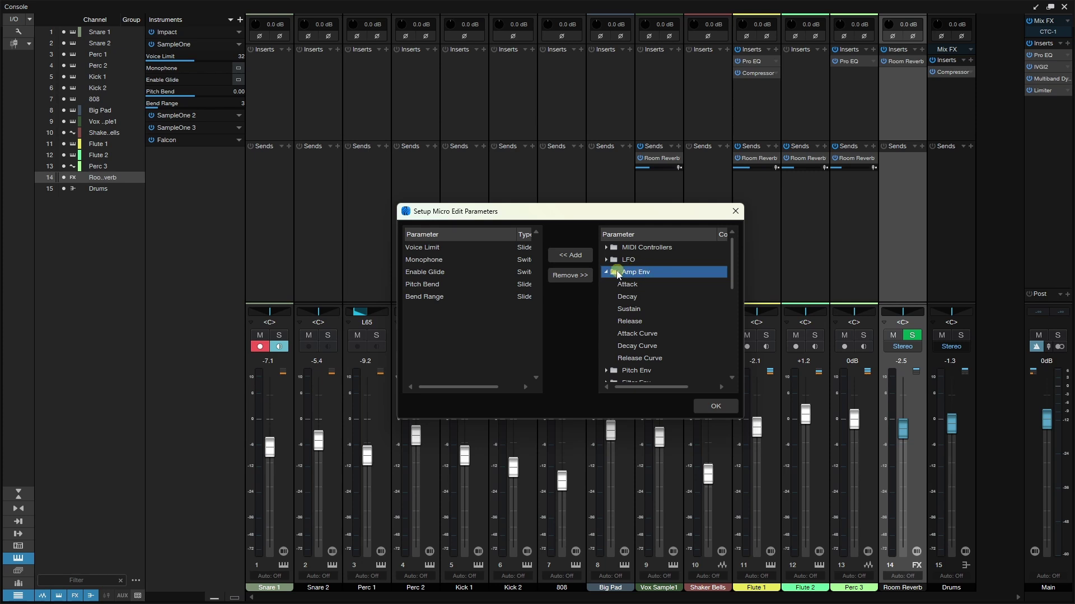
pyautogui.click(606, 273)
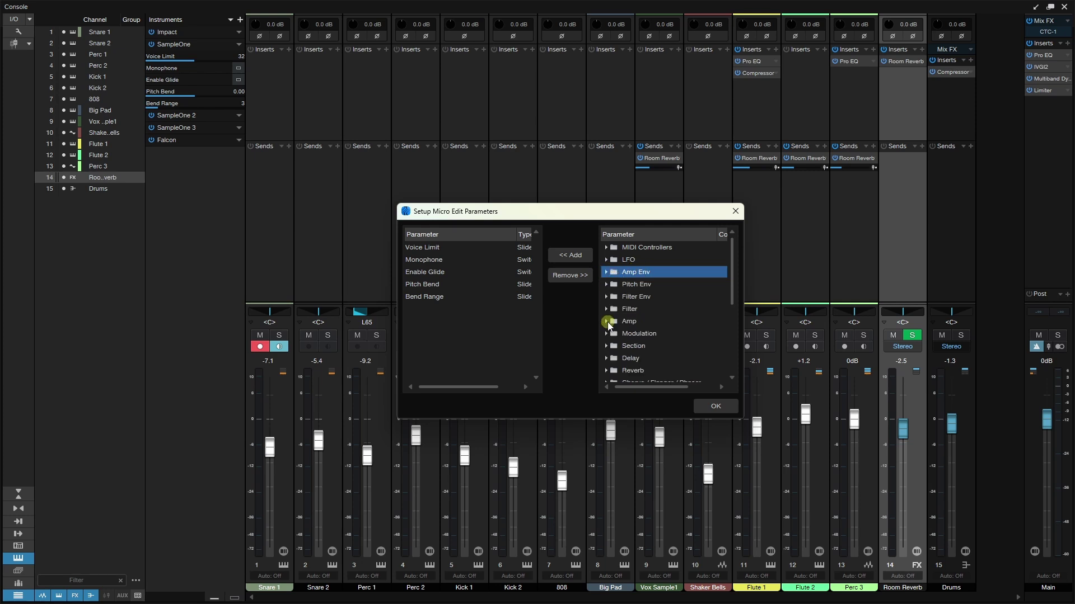
pyautogui.click(606, 321)
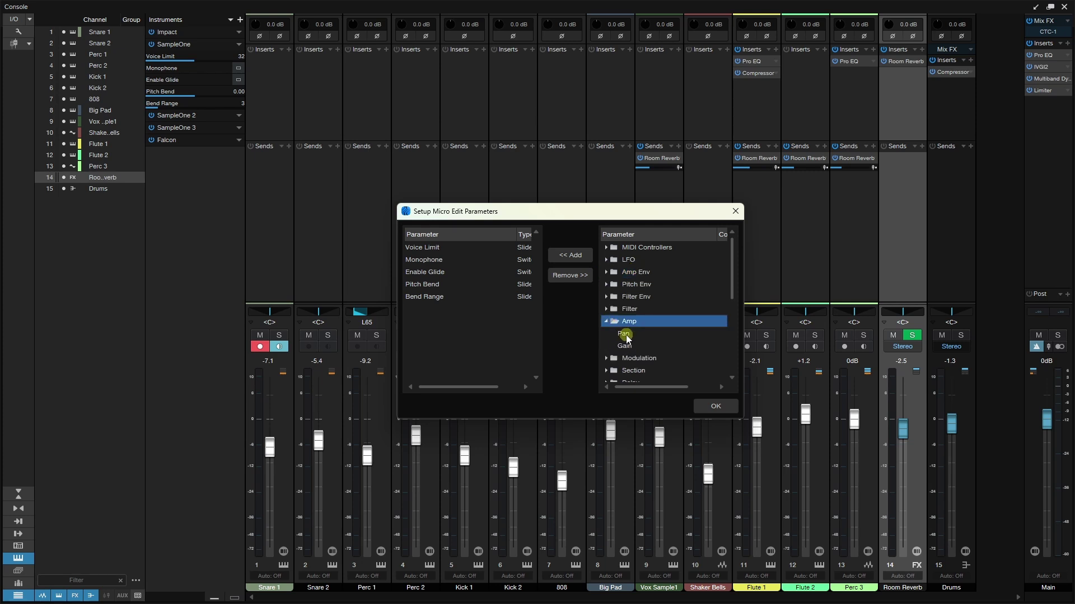
pyautogui.doubleClick(625, 335)
pyautogui.click(716, 408)
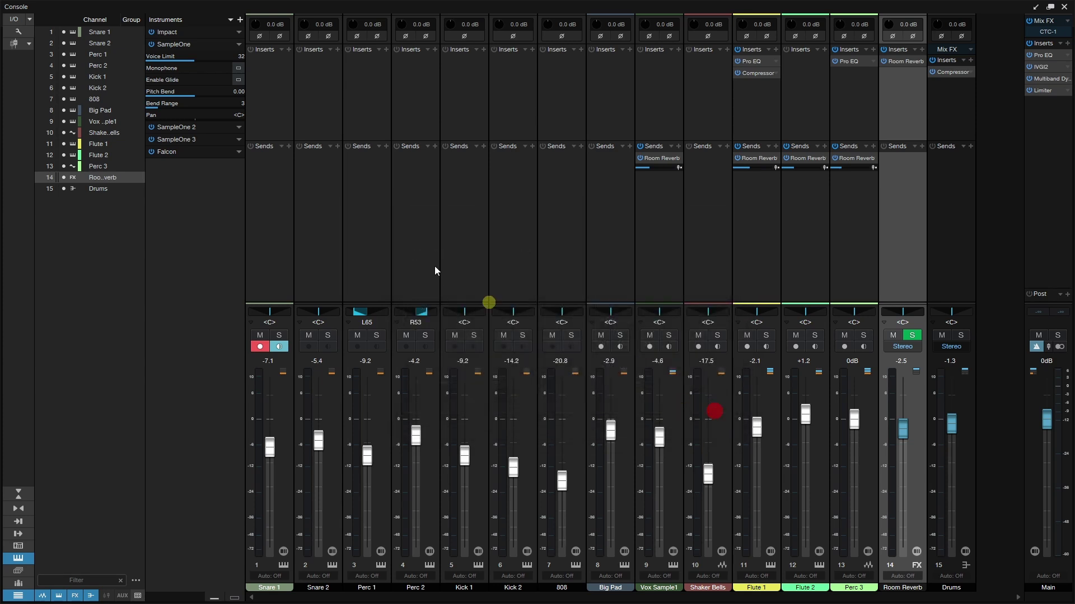
pyautogui.moveTo(175, 117); pyautogui.dragTo(171, 119)
pyautogui.click(166, 57)
# Inspect Falcon's micro edit controls and their parameter setup, close the setup, and collapse Falcon and SampleOne in the instrument list
pyautogui.click(180, 153)
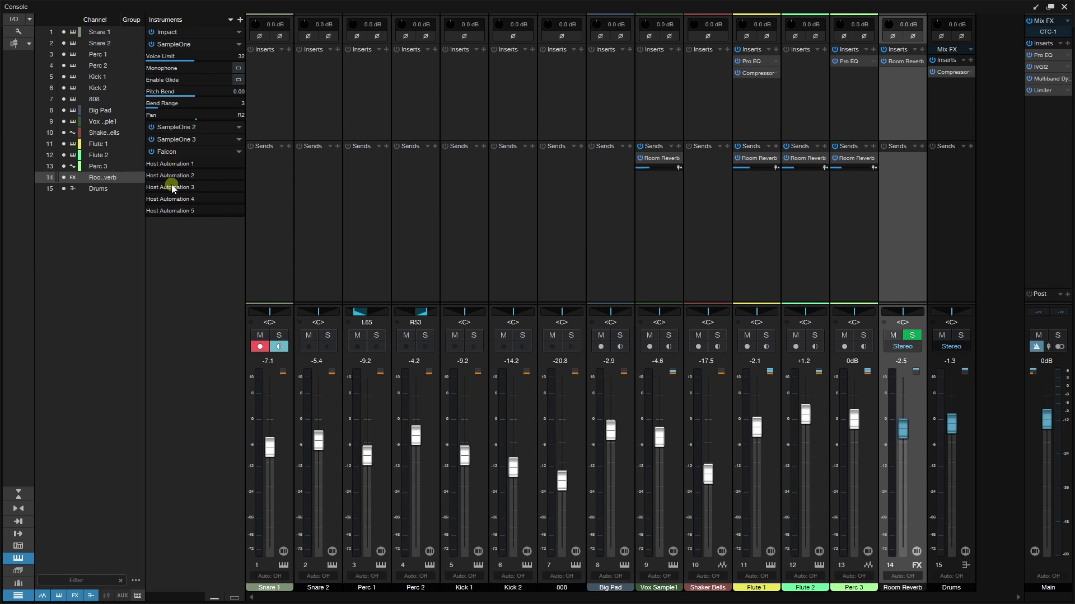
pyautogui.click(170, 154)
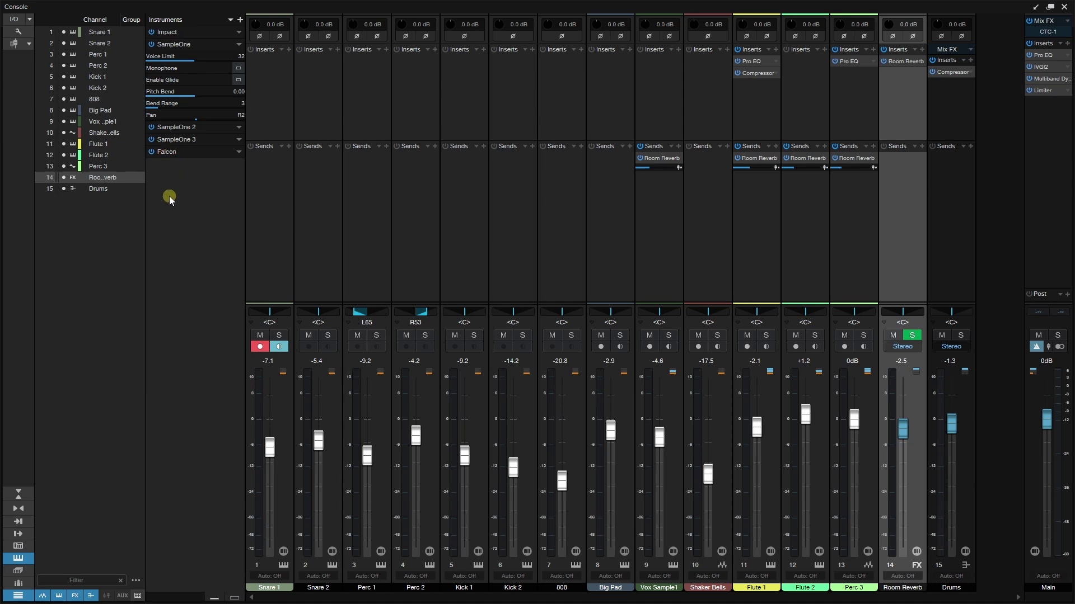
pyautogui.click(238, 155)
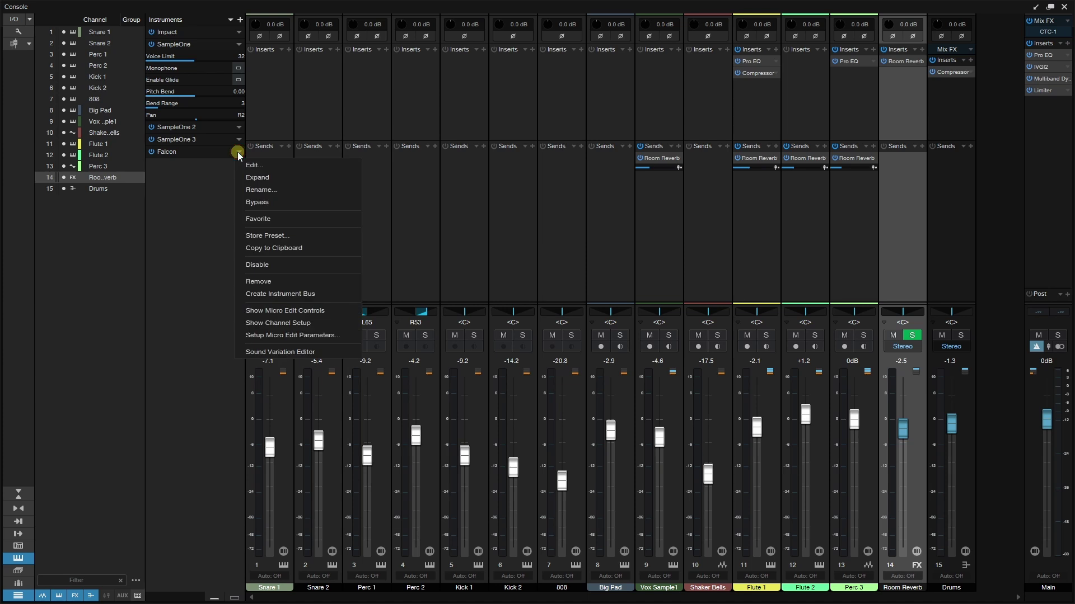
pyautogui.click(288, 336)
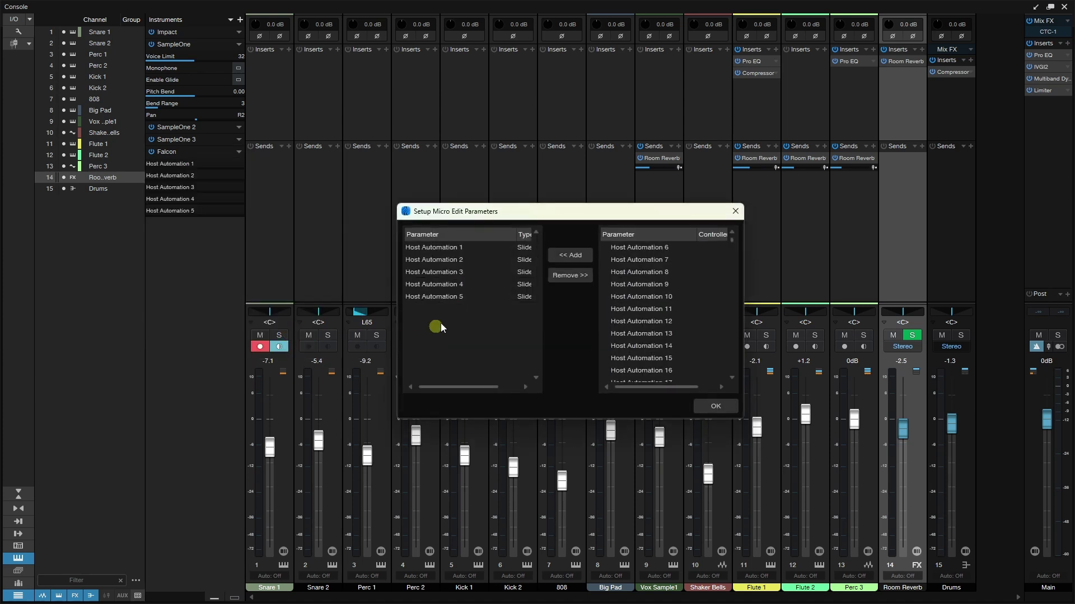
pyautogui.click(733, 213)
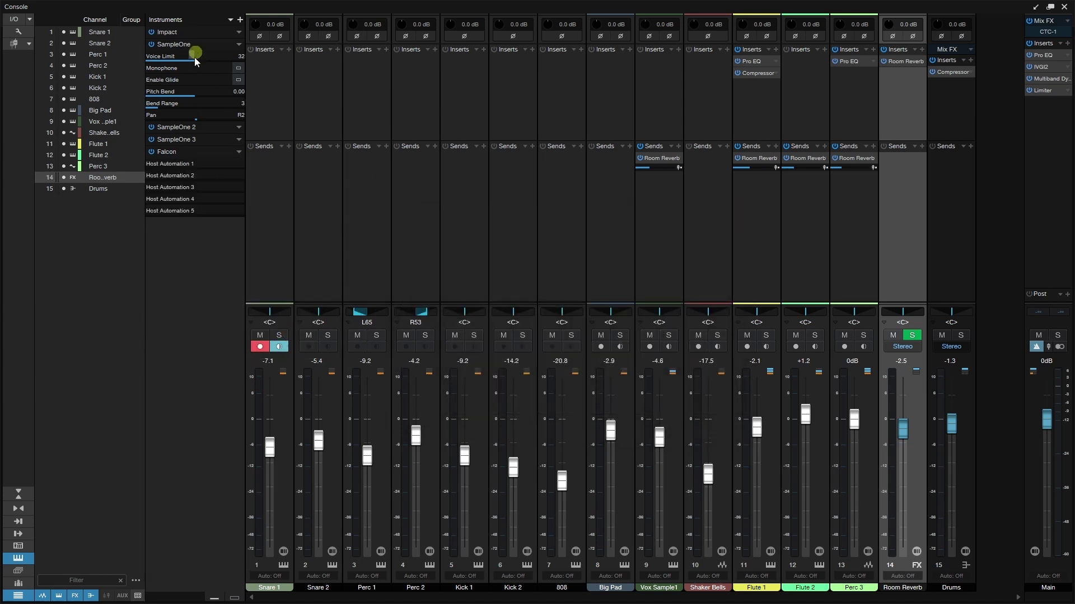
pyautogui.click(167, 152)
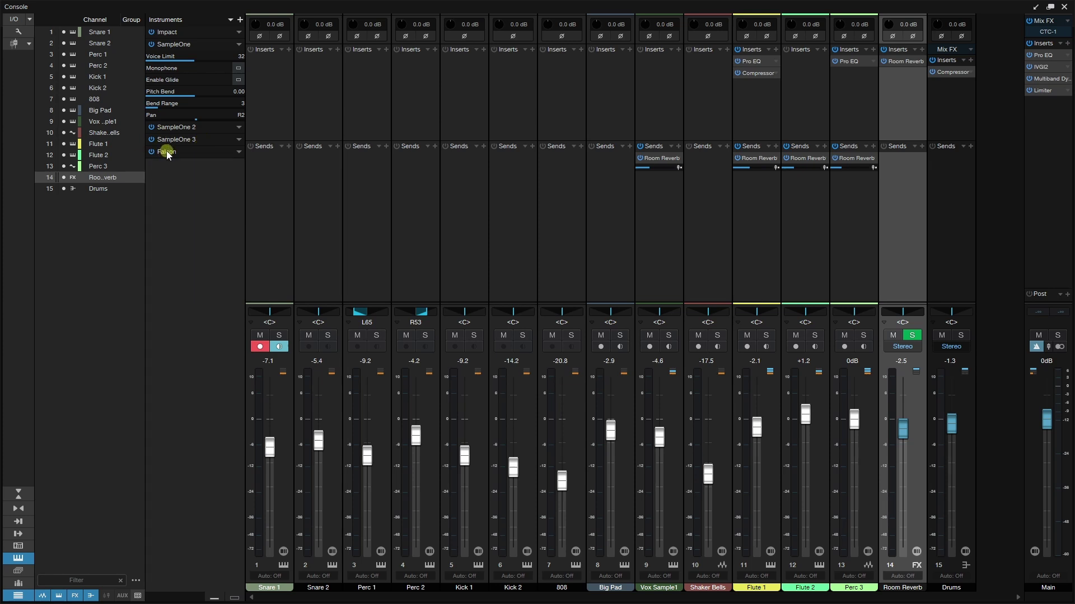
pyautogui.click(171, 45)
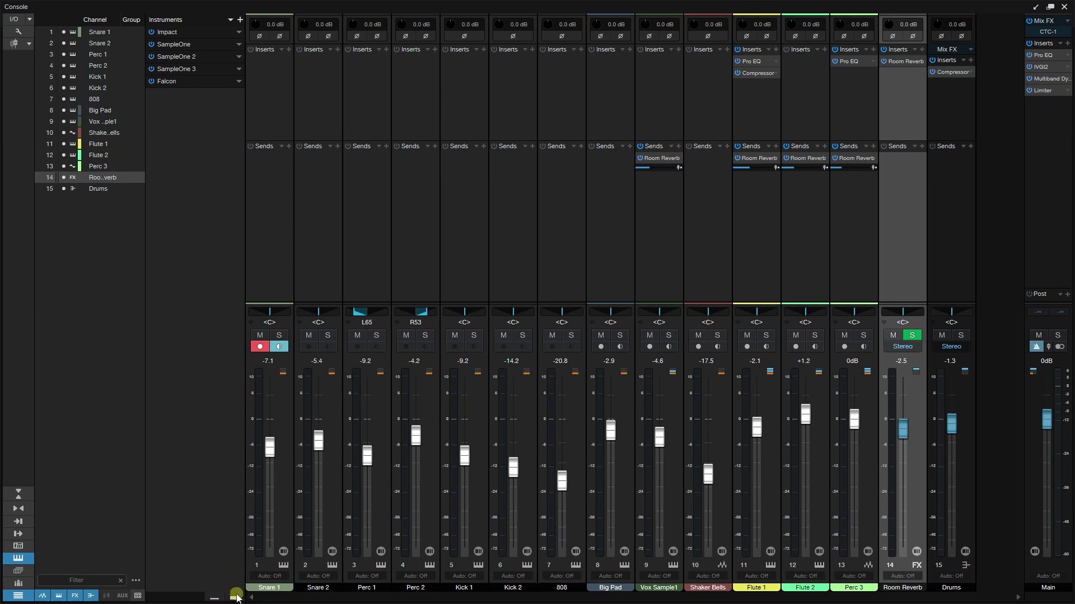
# Enlarge the instrument list entries, inspect the preset choices in SampleOne 2's editor, and return the list to its compact view
pyautogui.click(234, 599)
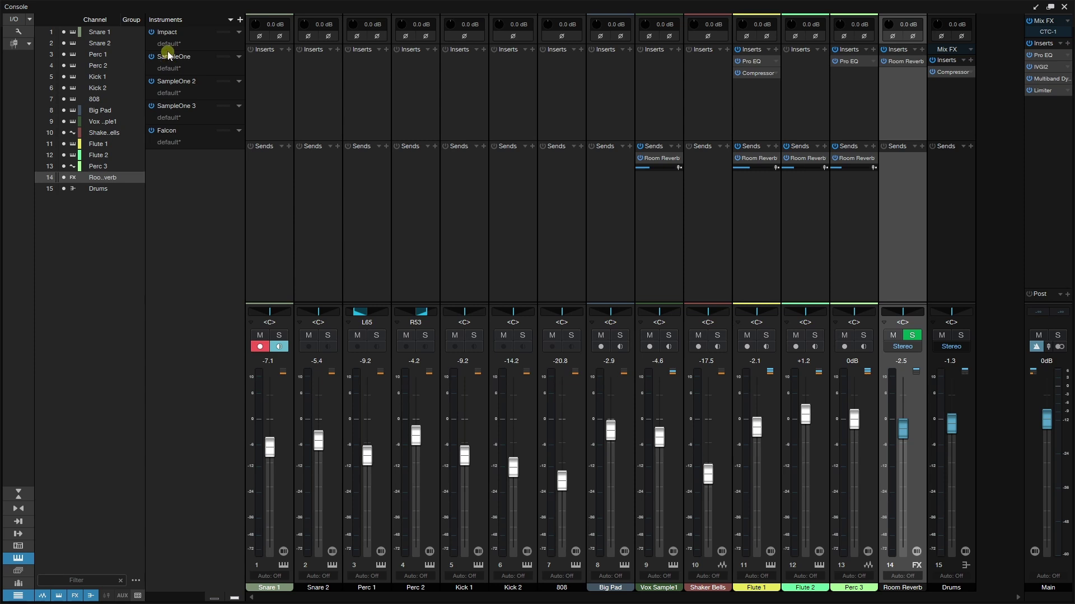
pyautogui.click(172, 82)
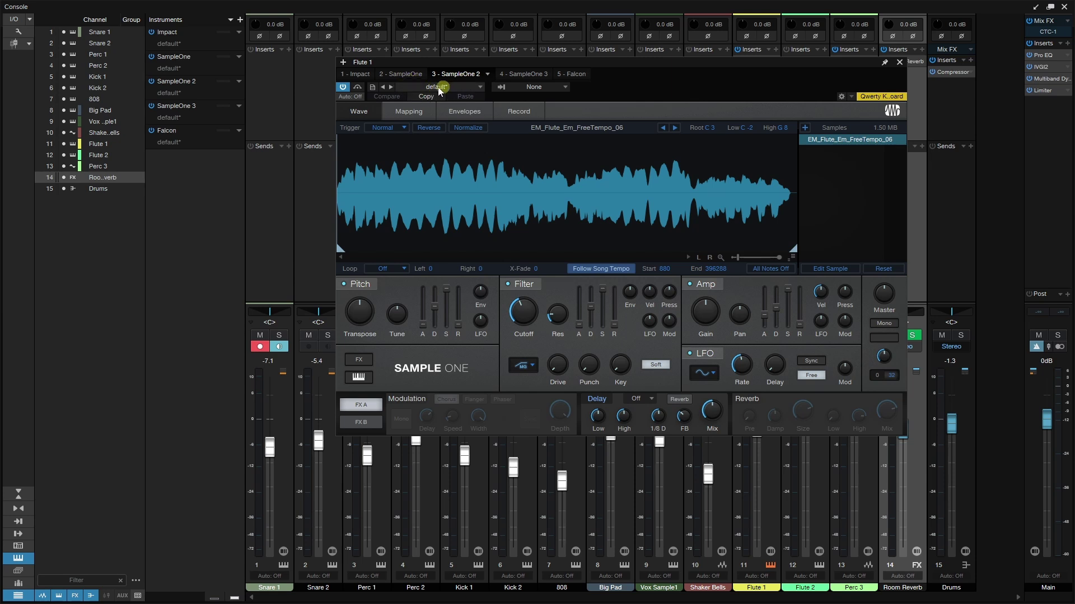
pyautogui.click(478, 88)
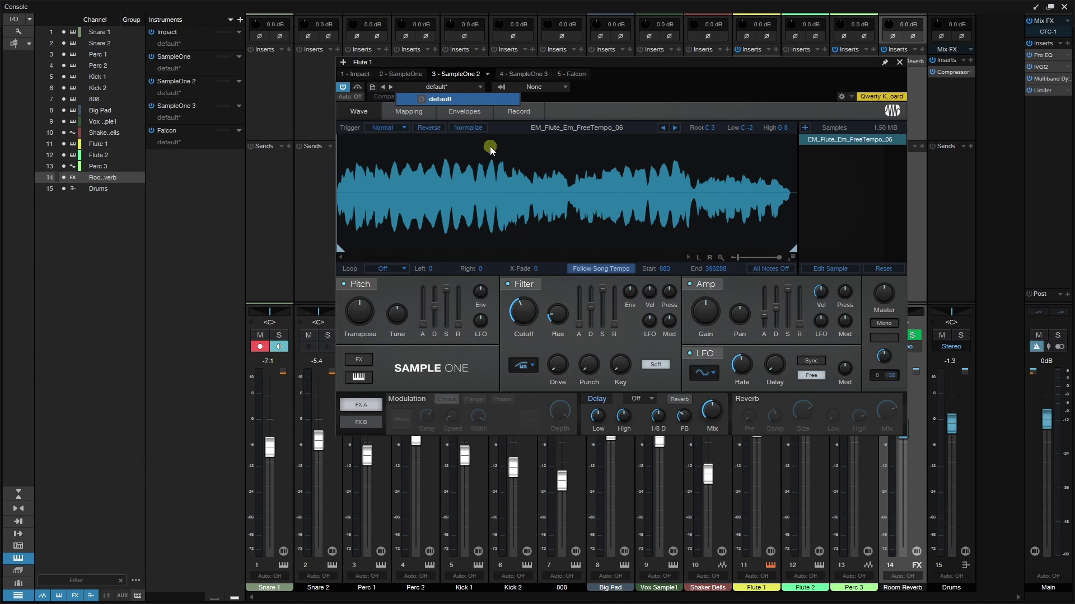
pyautogui.click(679, 82)
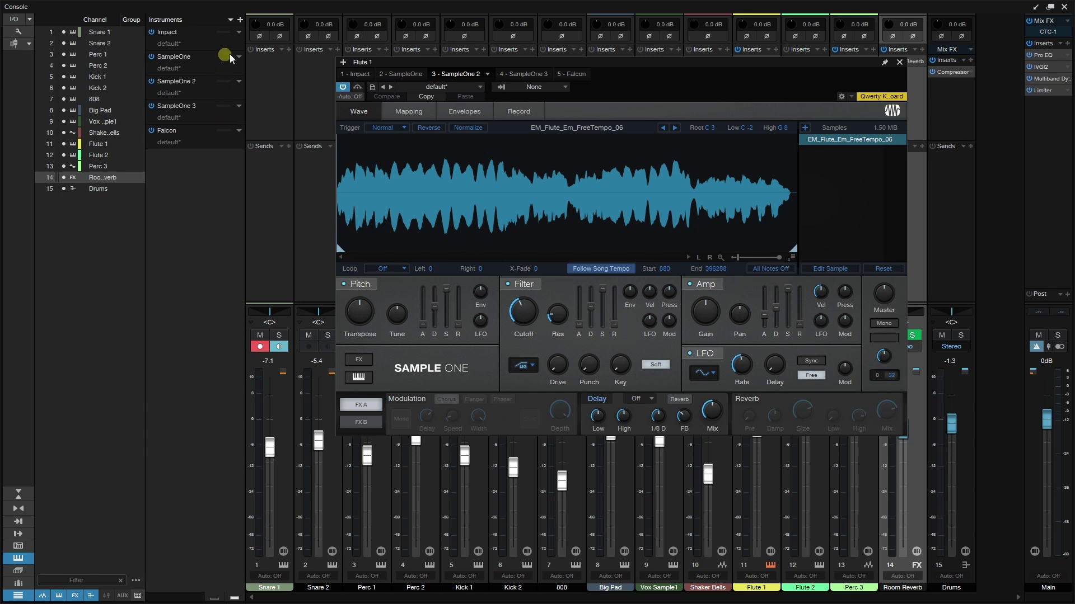
pyautogui.click(899, 63)
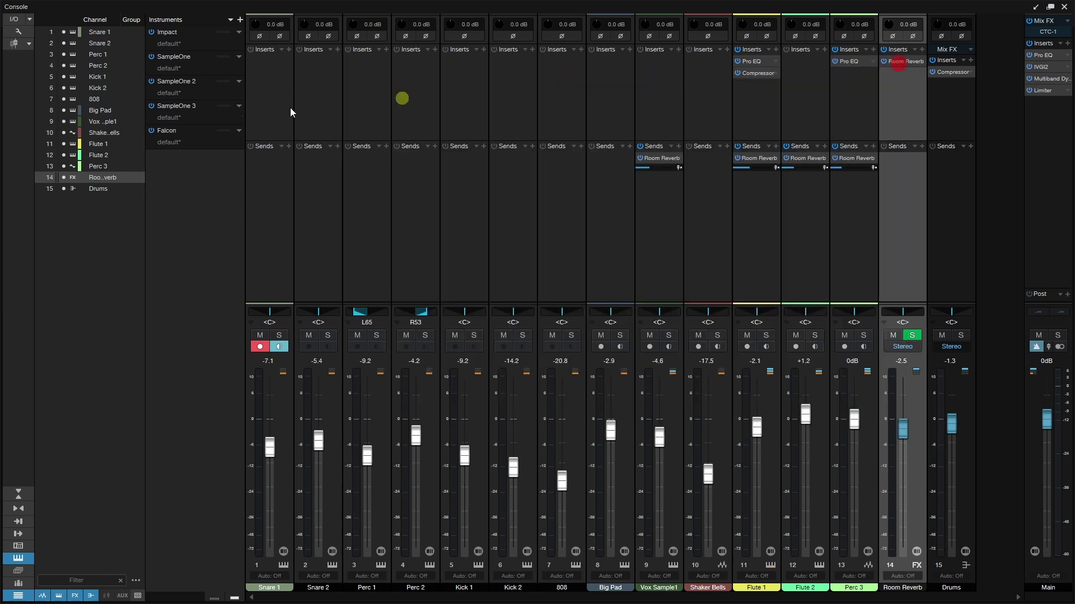
pyautogui.click(214, 598)
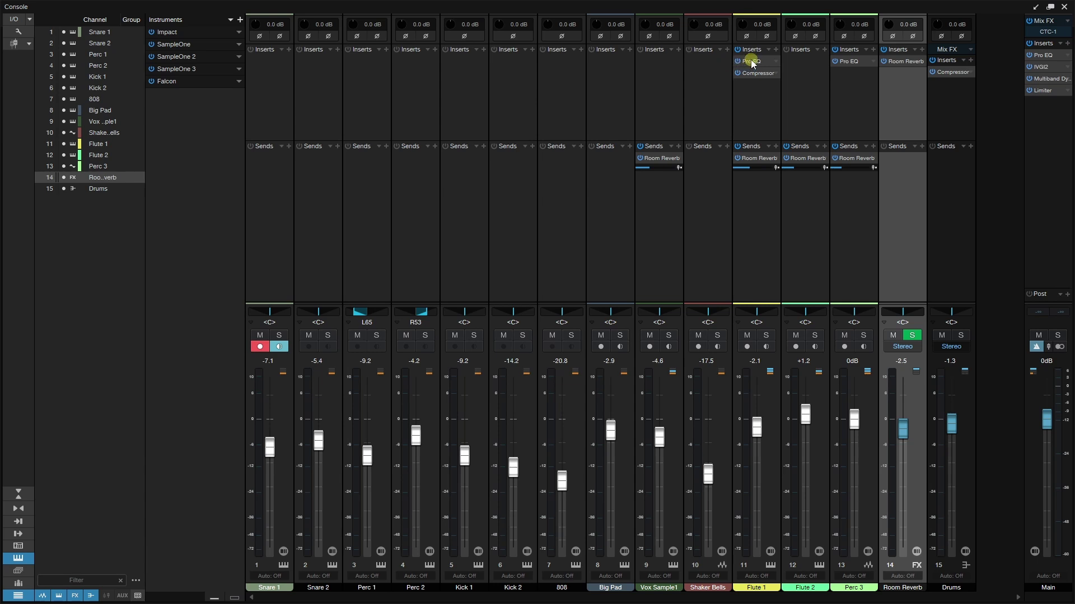
# Try copying Flute 1's Pro EQ and its whole insert chain to the Shaker Bells channel, undoing each copy
pyautogui.moveTo(756, 64); pyautogui.dragTo(707, 59)
pyautogui.click(750, 178)
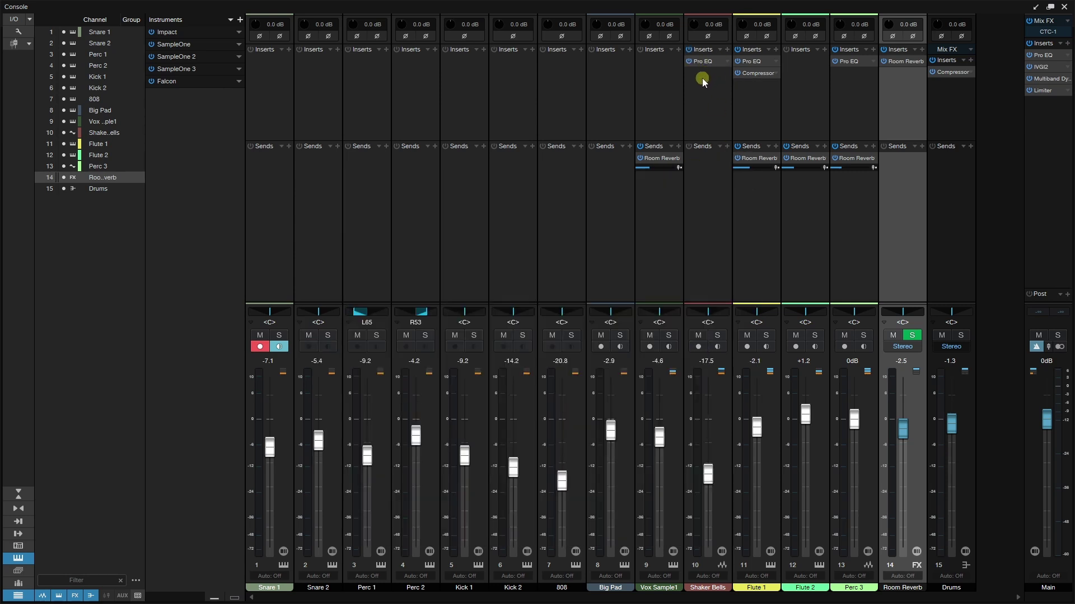
pyautogui.hotkey('ctrl', 'z')
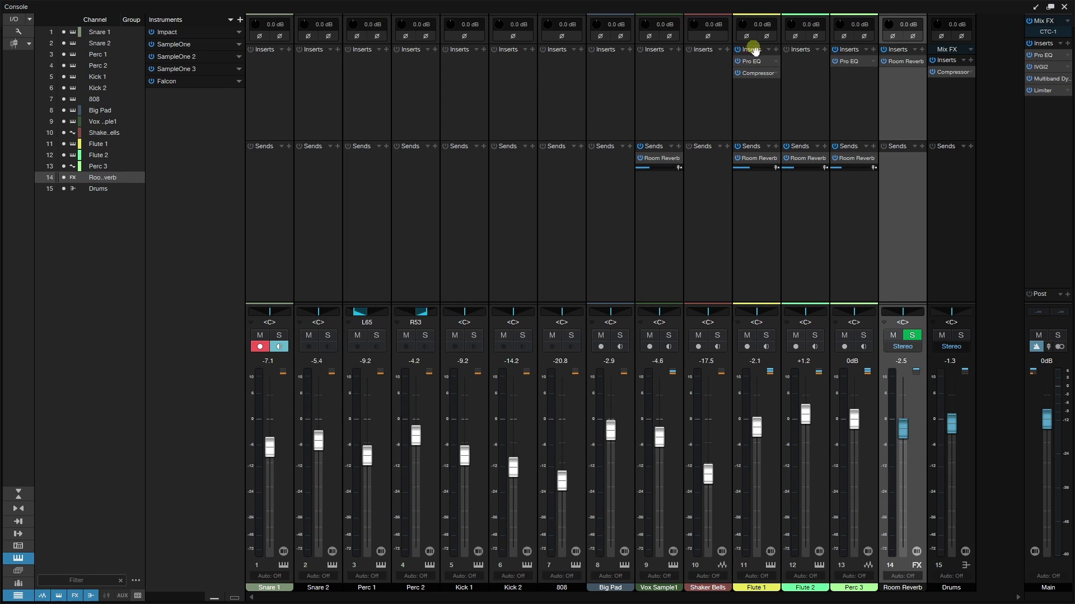
pyautogui.moveTo(752, 49); pyautogui.dragTo(700, 73)
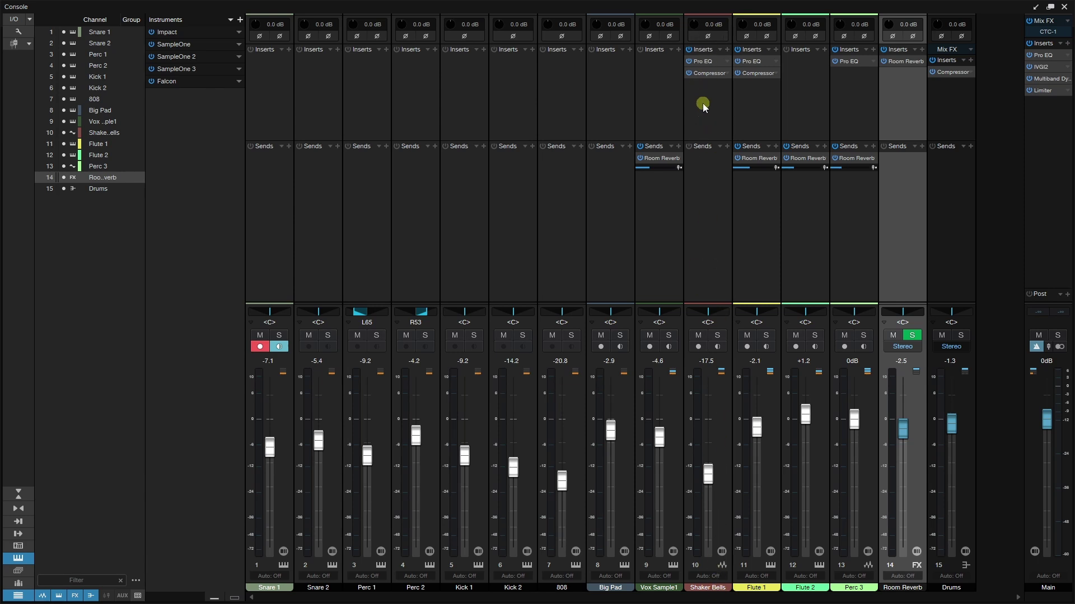
pyautogui.hotkey('ctrl', 'z')
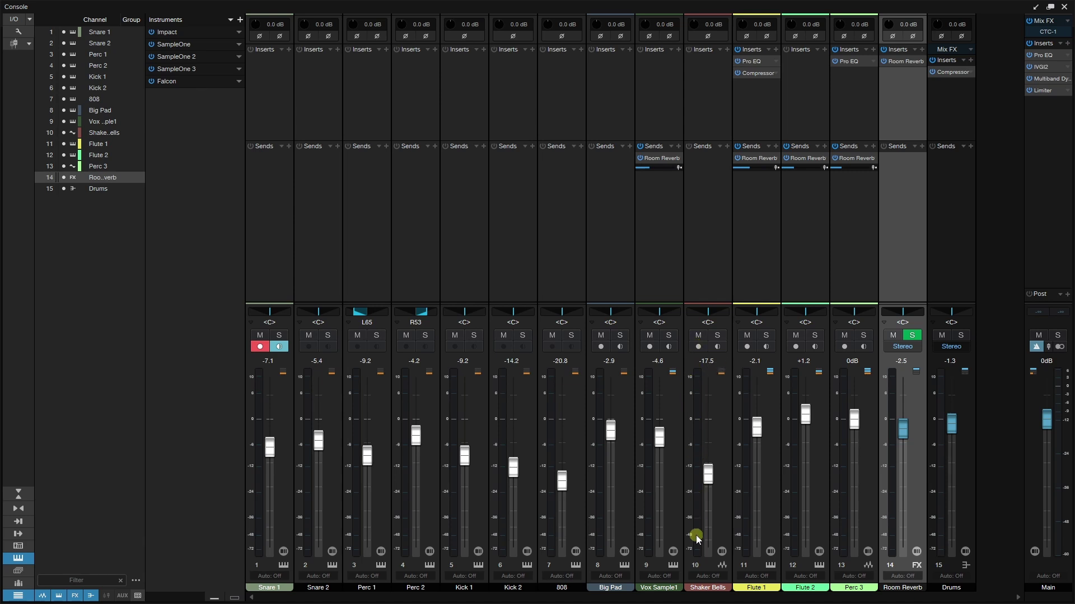
# Try record arming and input monitoring on the Shaker Bells channel, separately and together, and turn both off again
pyautogui.click(699, 347)
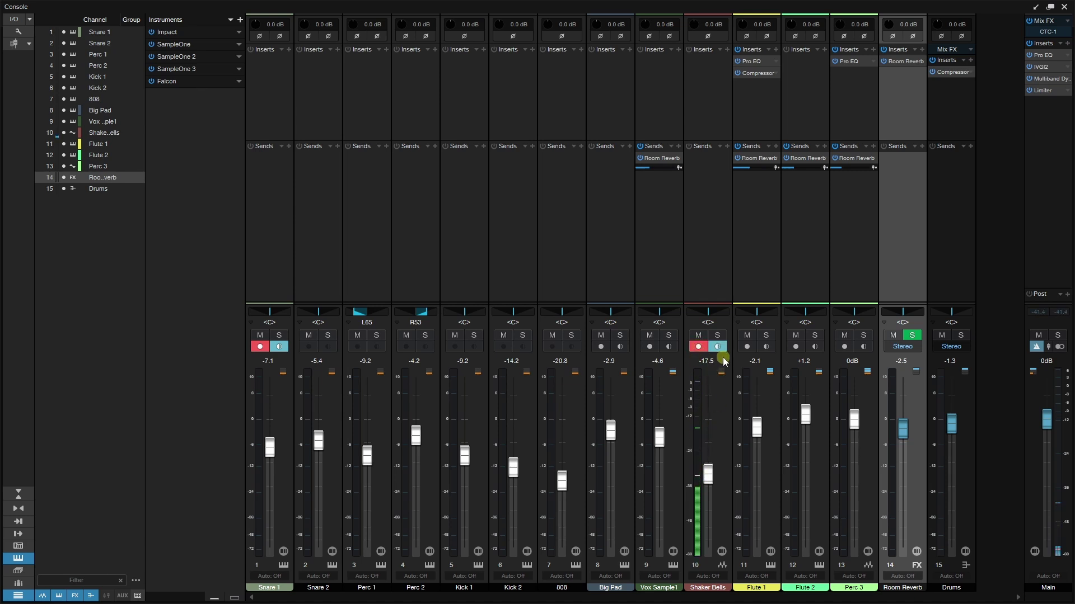
pyautogui.click(717, 347)
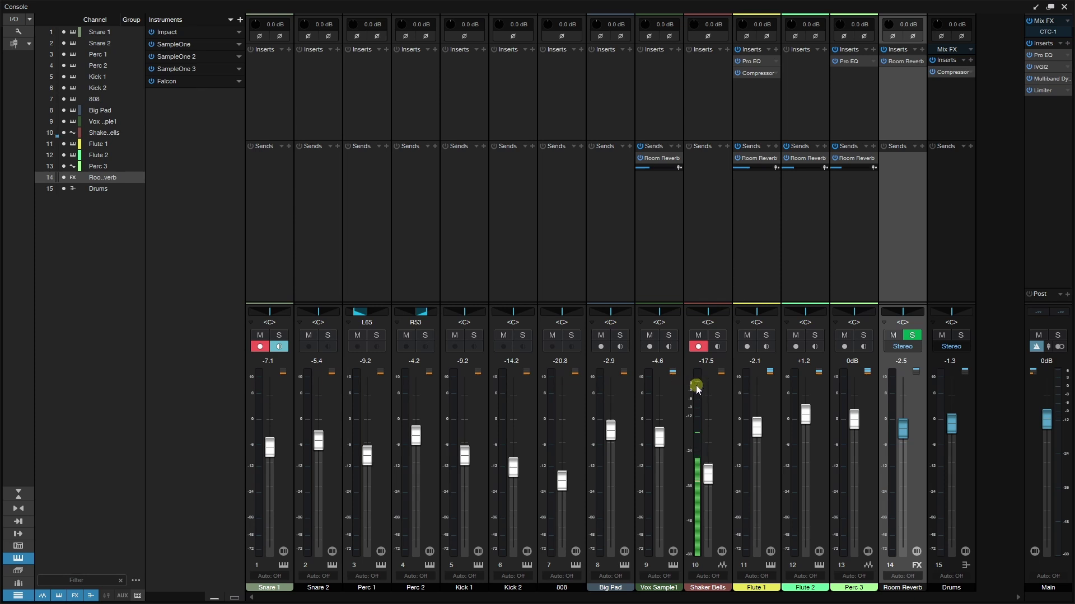
pyautogui.moveTo(696, 389)
pyautogui.click(698, 347)
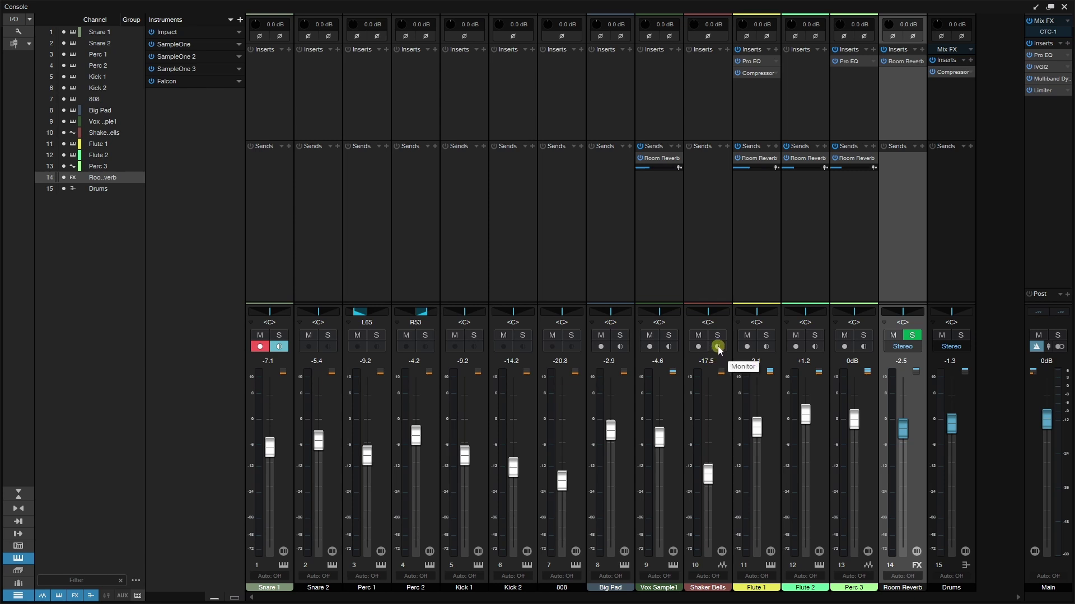
pyautogui.click(717, 348)
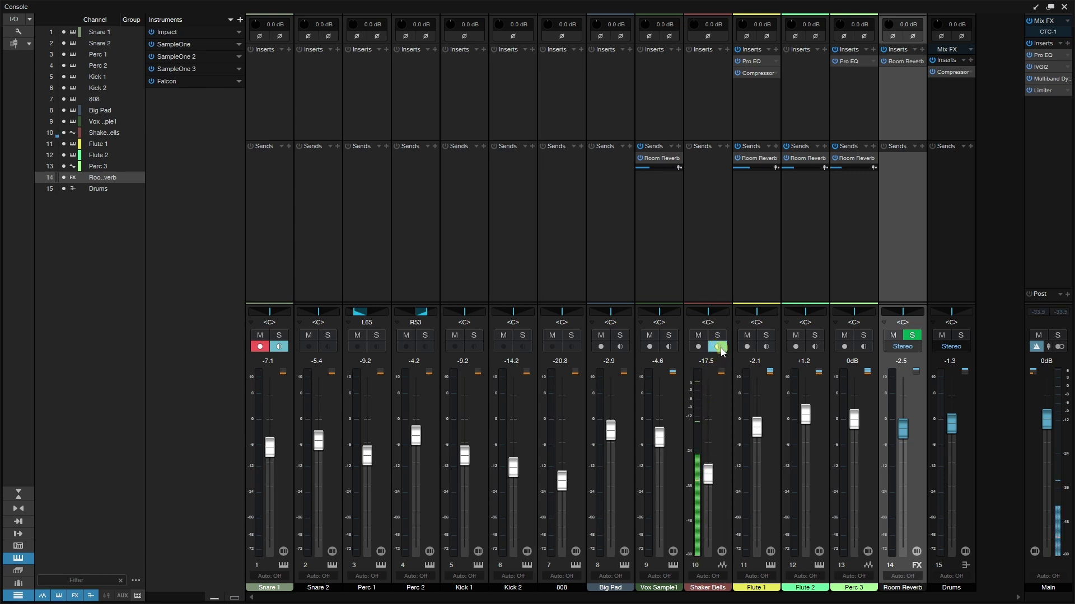
pyautogui.click(717, 347)
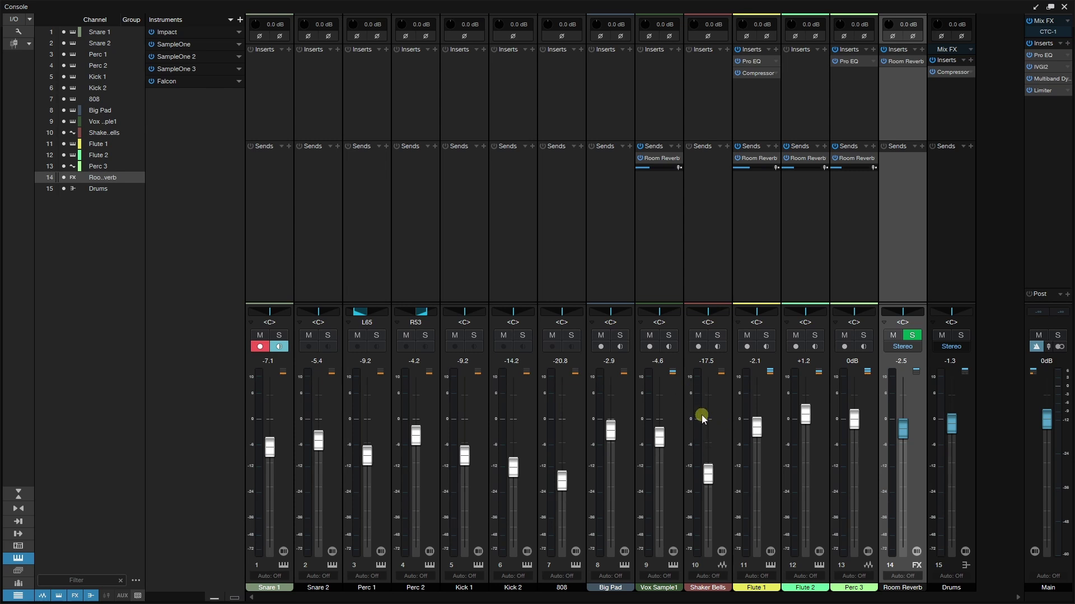
# Examine the Shaker Bells meter's options, including the RMS Length and Hold Length choices
pyautogui.rightClick(699, 428)
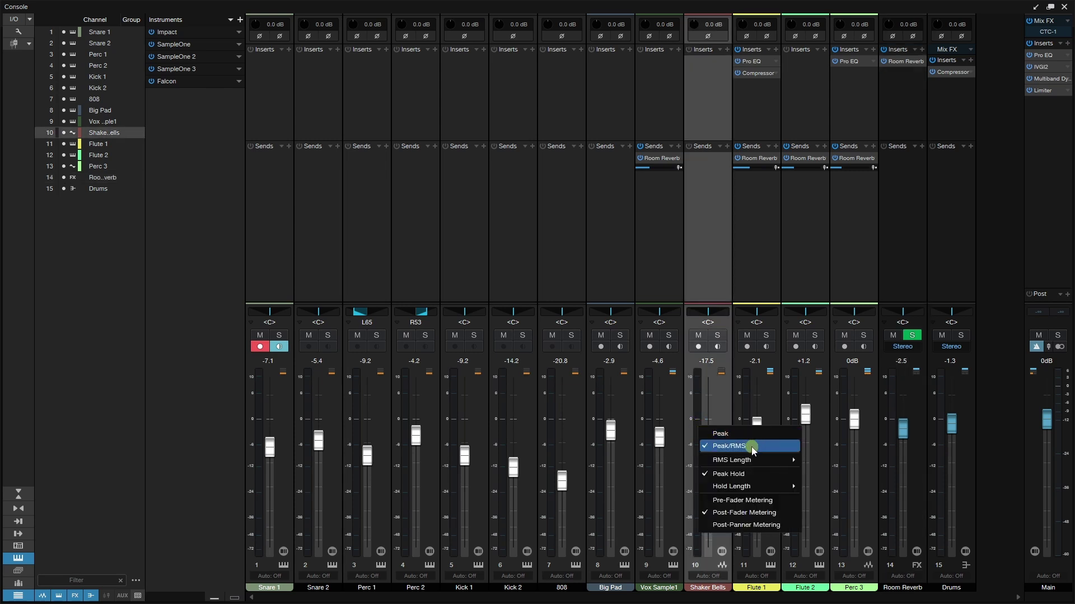
pyautogui.moveTo(759, 468)
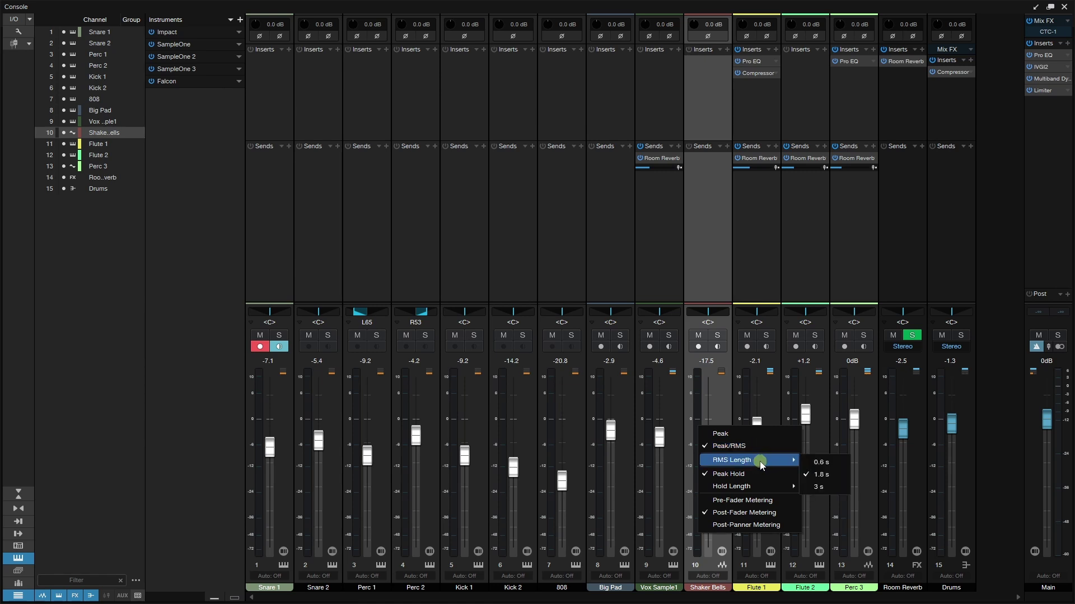
pyautogui.moveTo(762, 491)
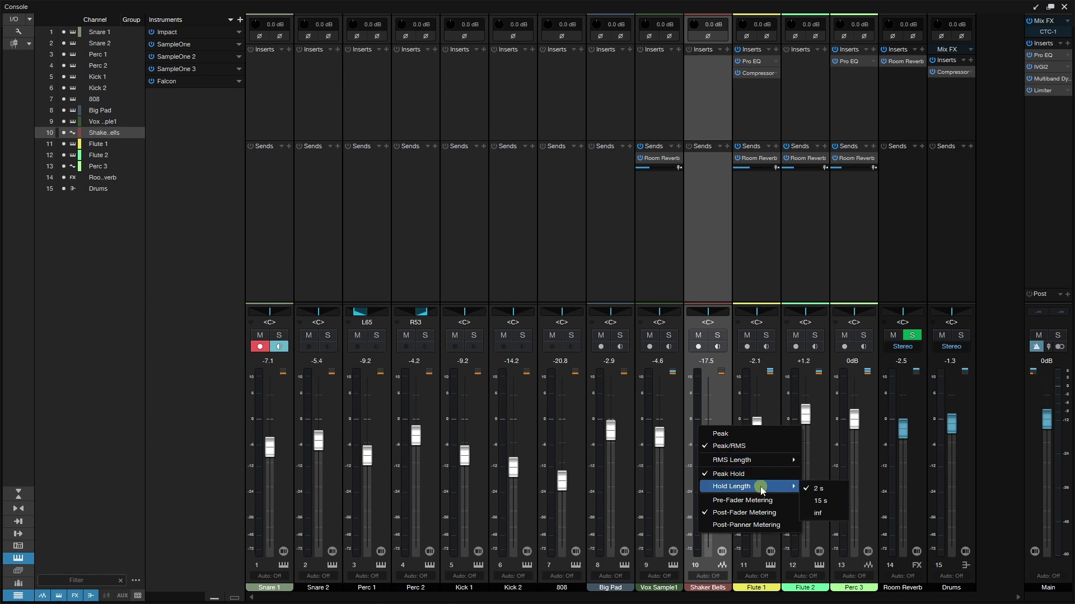
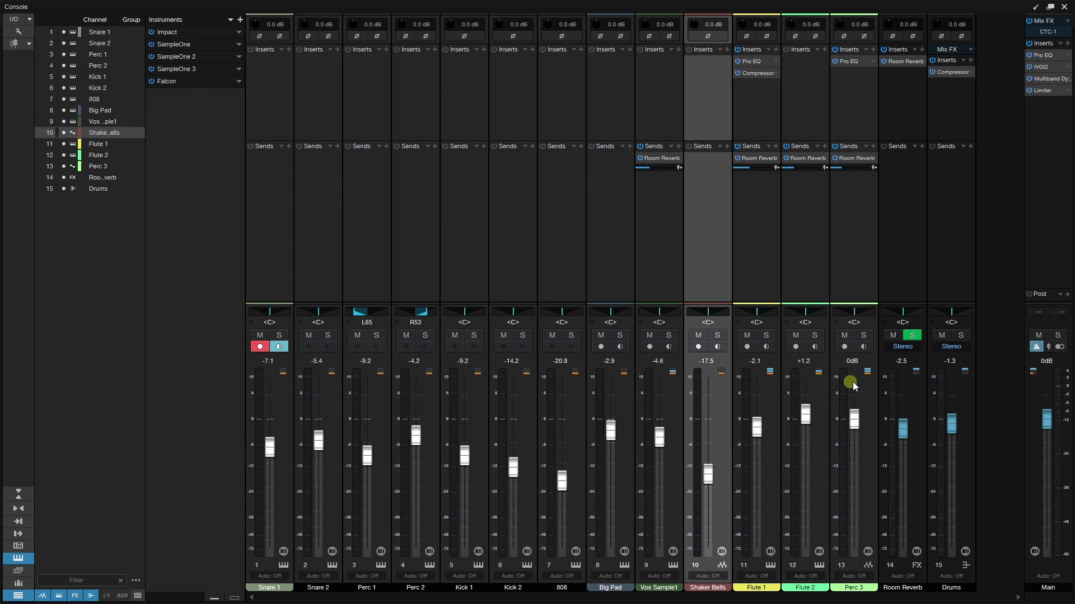
# Set the Mix FX on the Main channel to None
pyautogui.click(1067, 21)
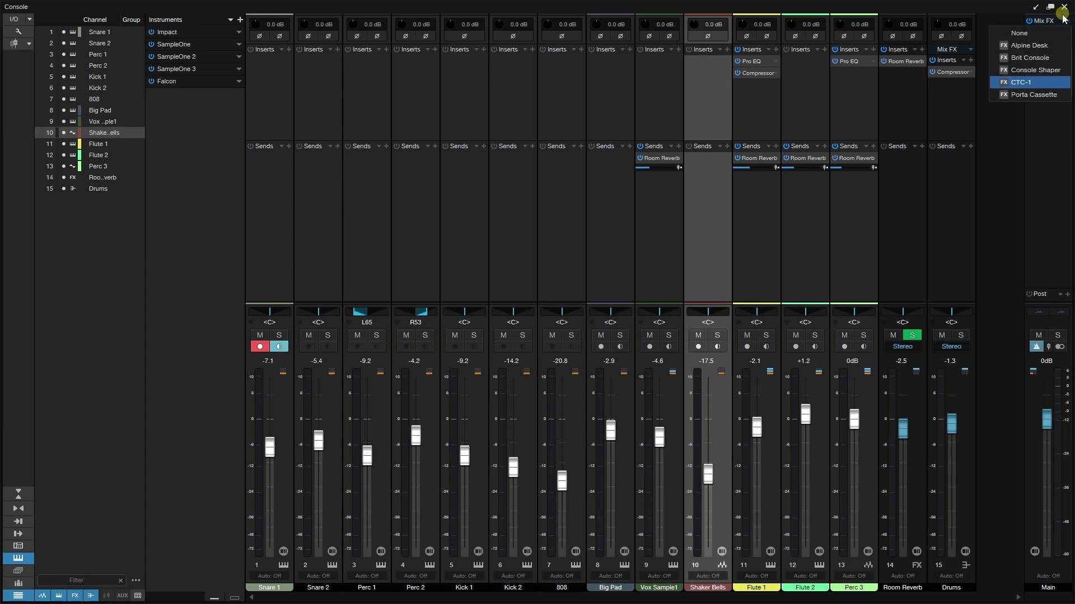
pyautogui.click(1025, 35)
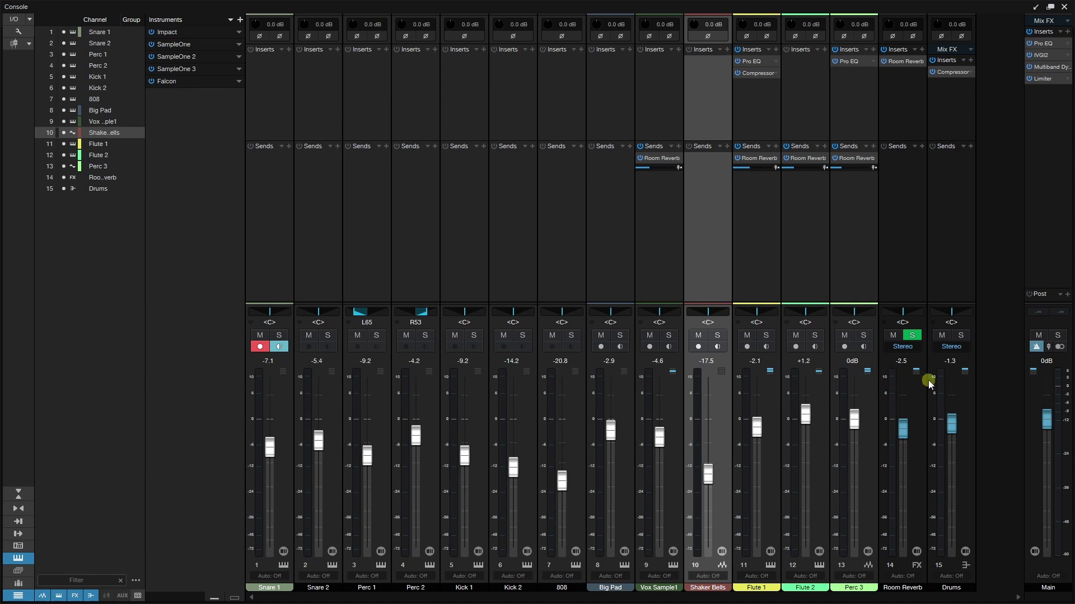
# Set the Mix FX on the Main channel to CTC-1 and close its plug-in window
pyautogui.click(1067, 21)
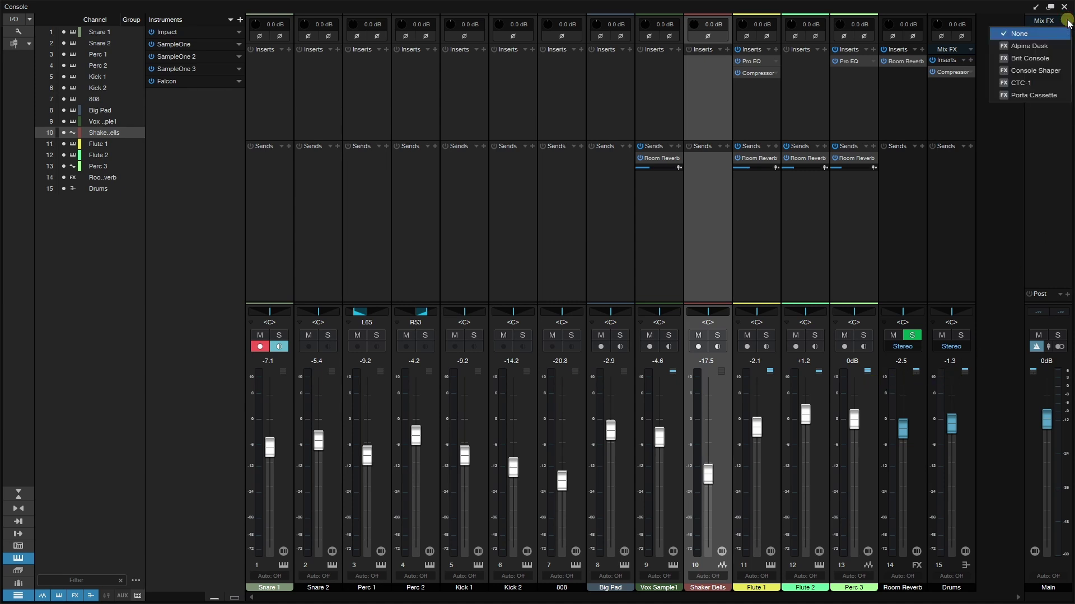
pyautogui.click(1025, 89)
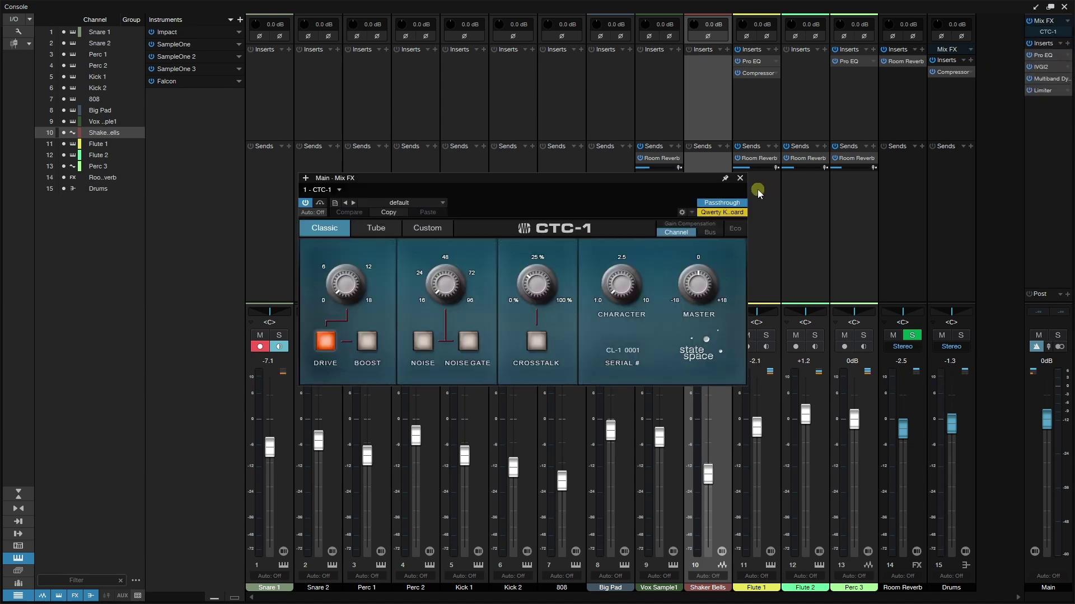
pyautogui.click(740, 178)
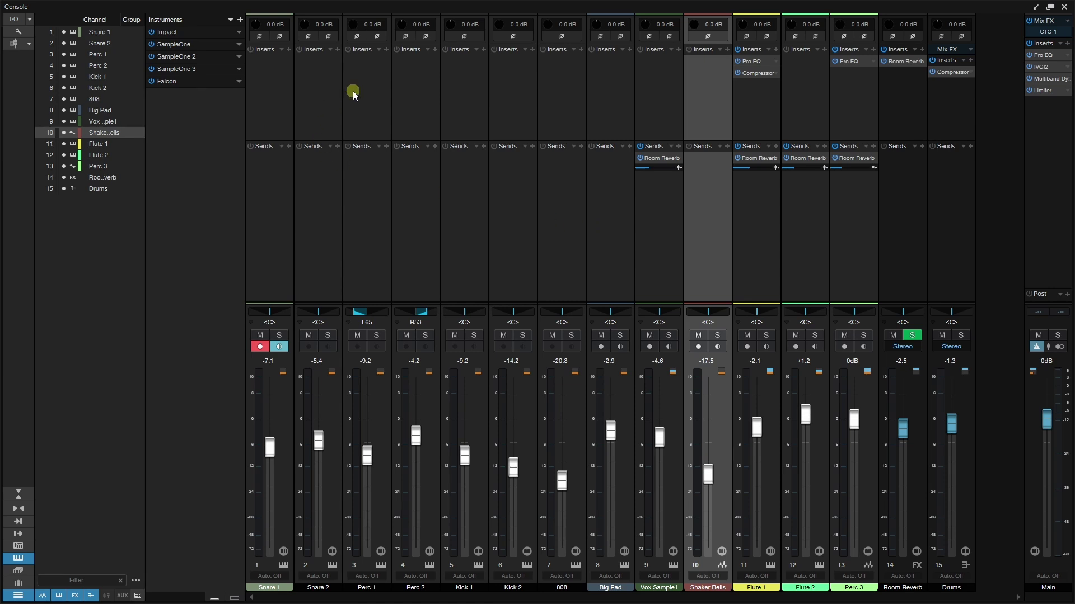
# Add the PreSonus Autofilter as an insert on the Kick 2 channel and close its plug-in window
pyautogui.click(531, 50)
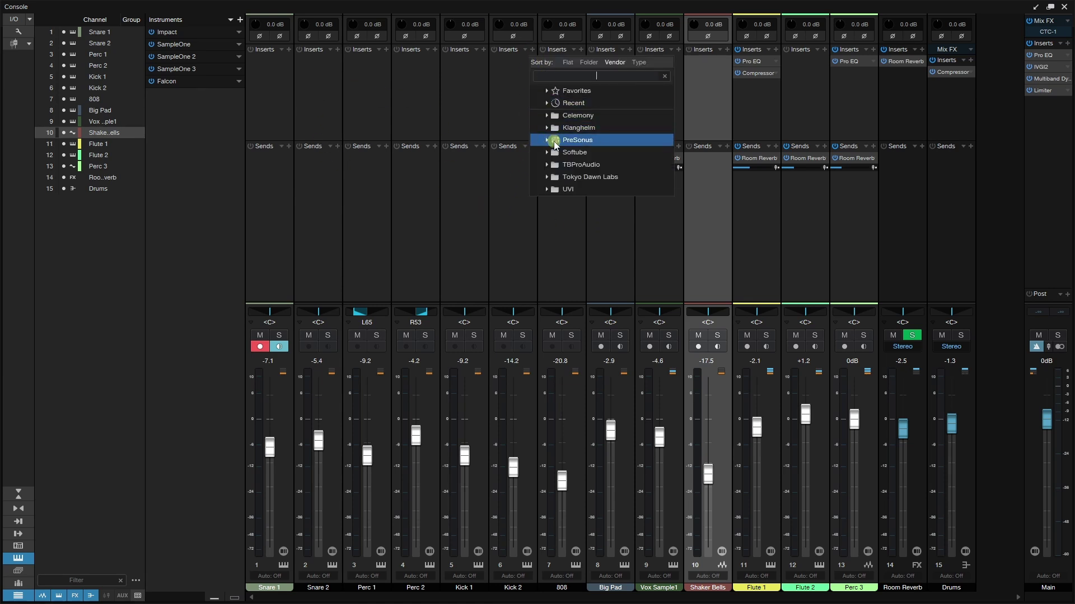
pyautogui.click(553, 140)
pyautogui.click(593, 178)
pyautogui.doubleClick(589, 178)
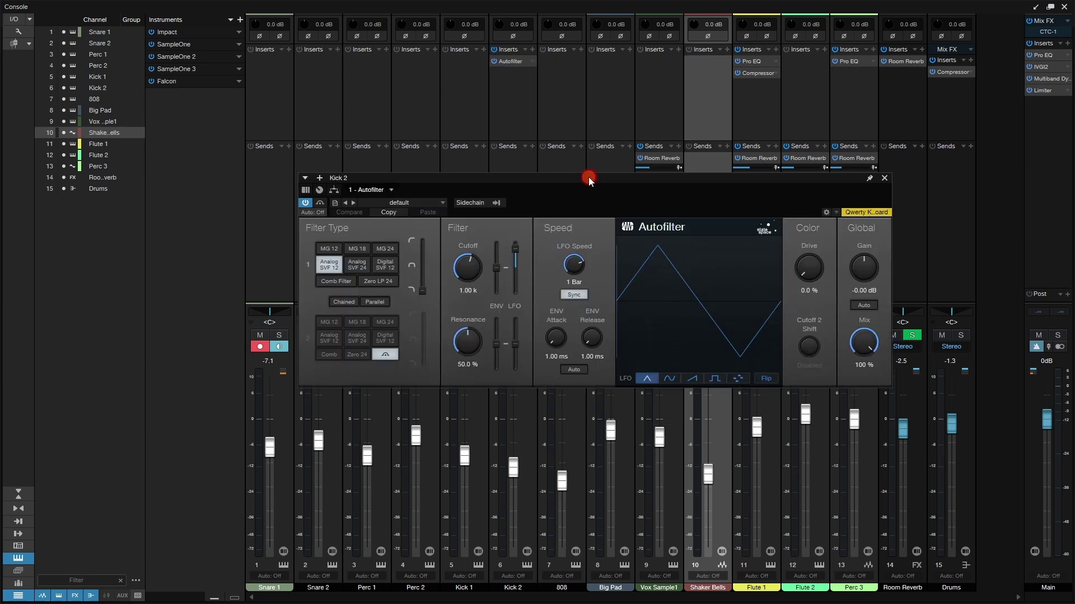
pyautogui.click(885, 179)
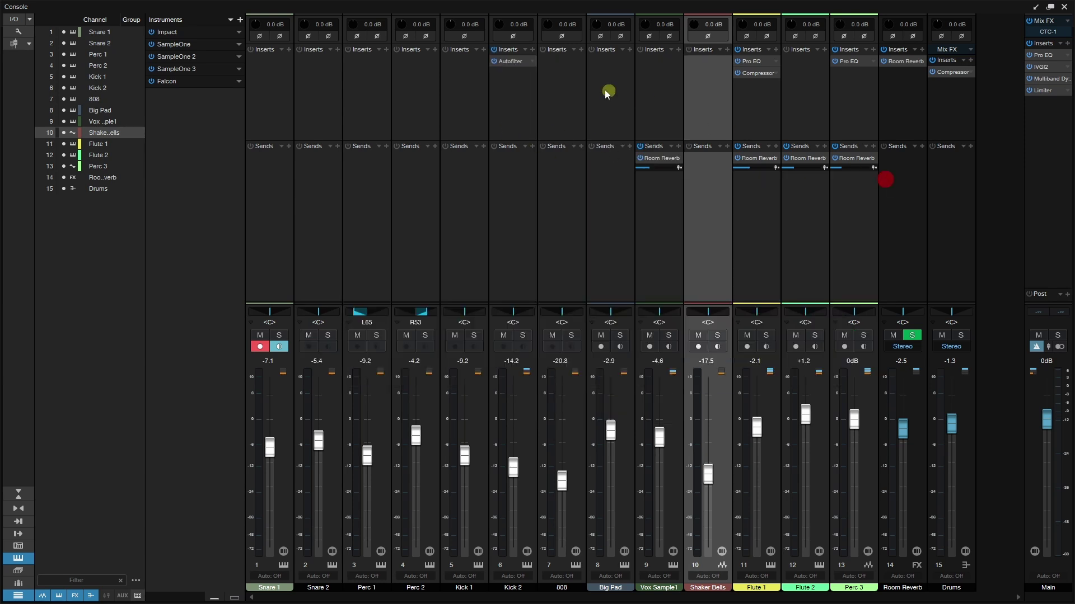
pyautogui.click(526, 372)
# Try the Dual and Binaural pan modes on the Big Pad channel and set it back to Balance
pyautogui.rightClick(592, 321)
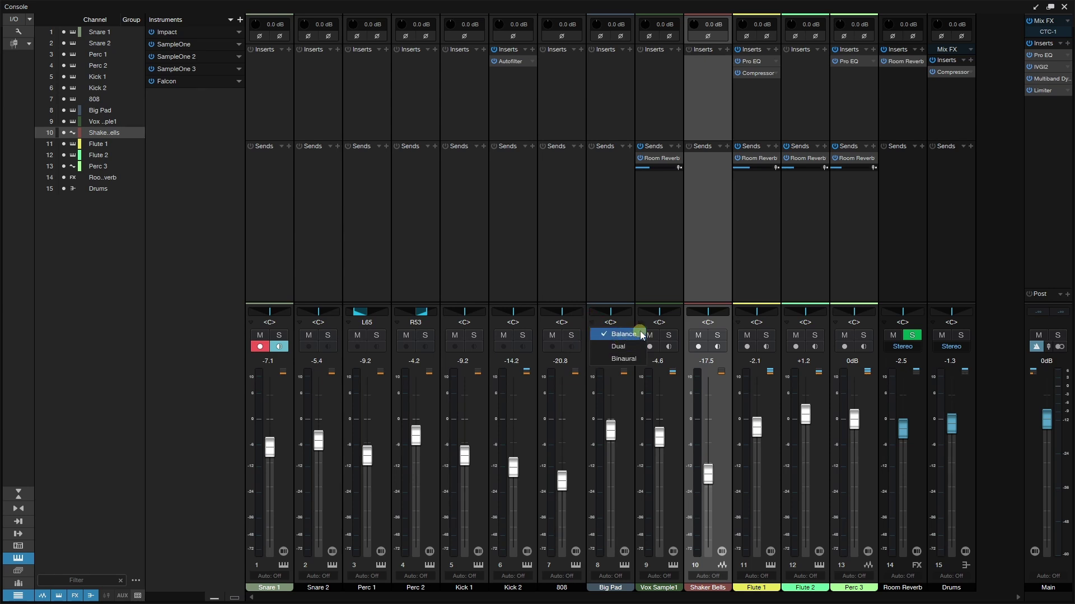
pyautogui.click(627, 350)
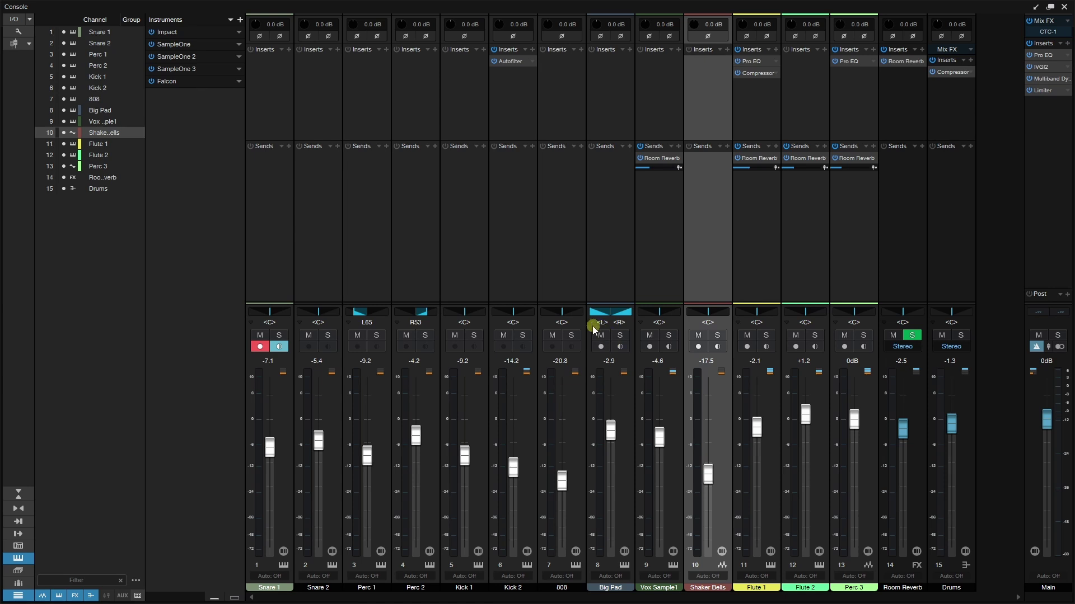
pyautogui.rightClick(593, 323)
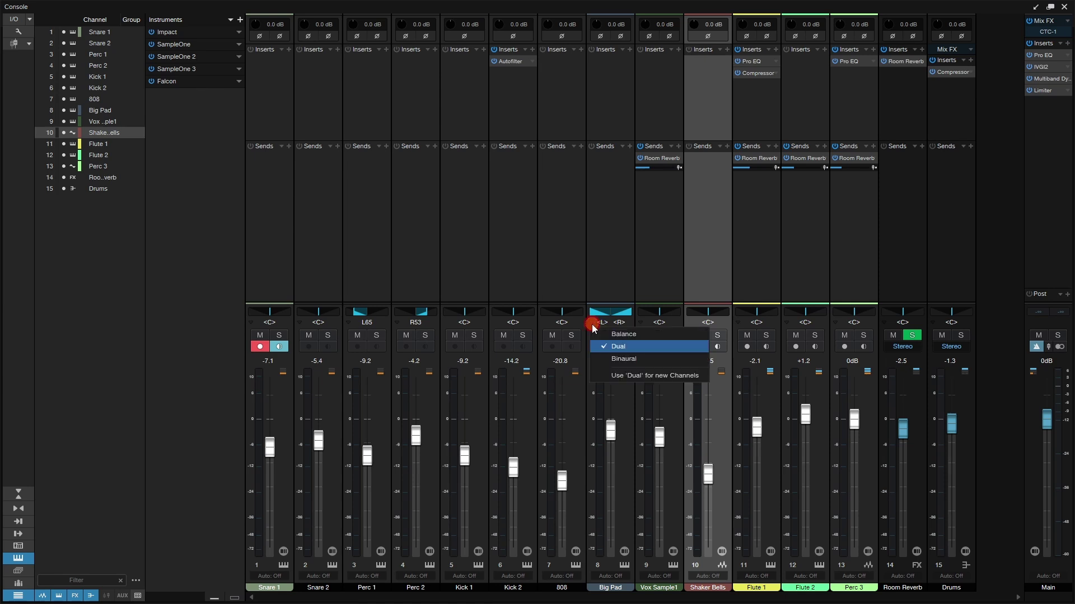
pyautogui.click(616, 361)
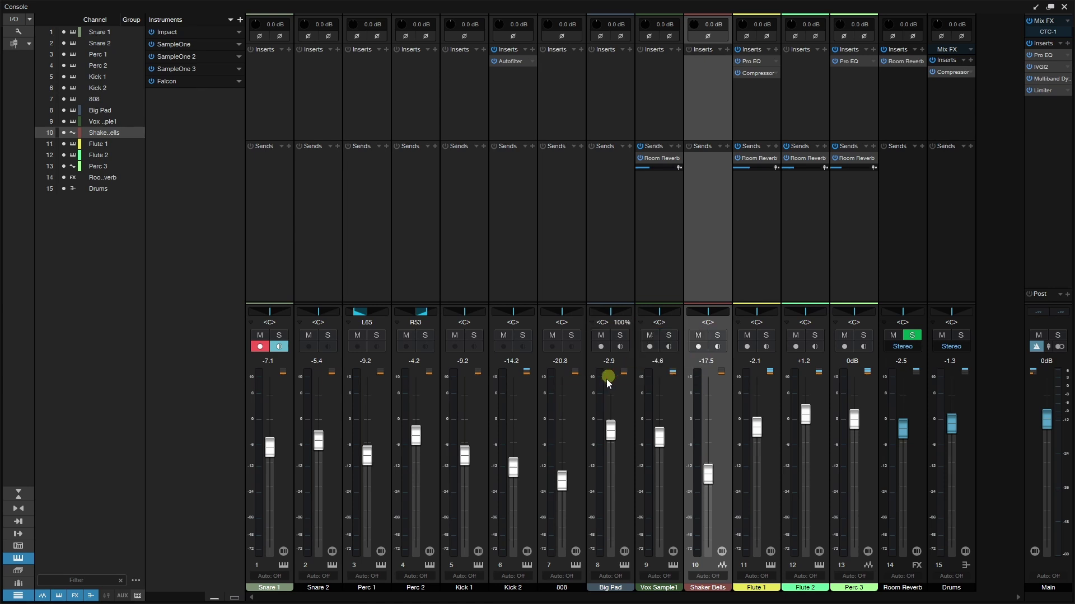
pyautogui.rightClick(612, 317)
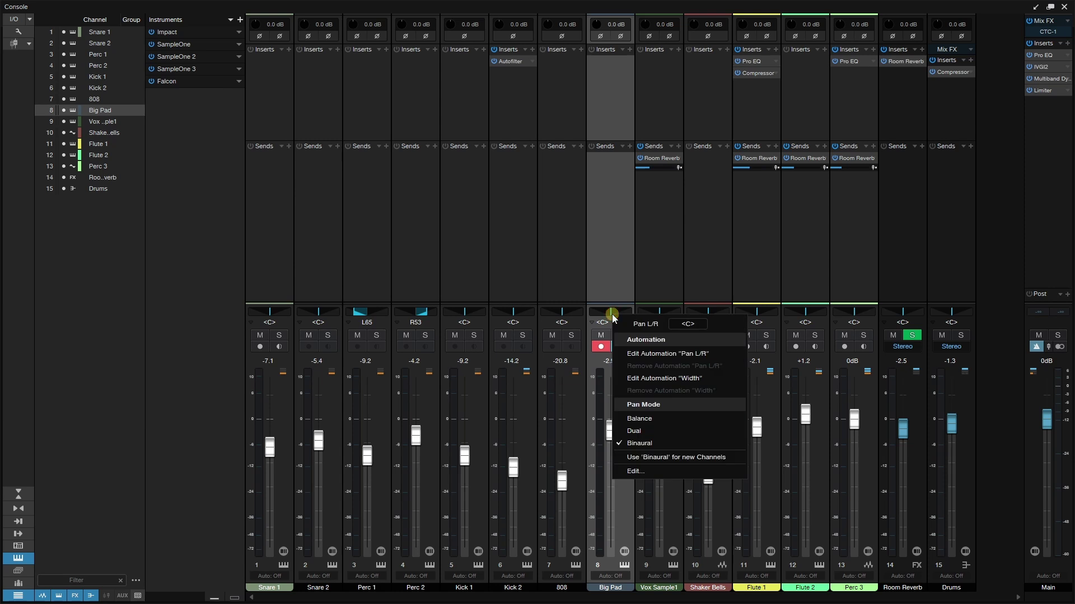
pyautogui.click(657, 418)
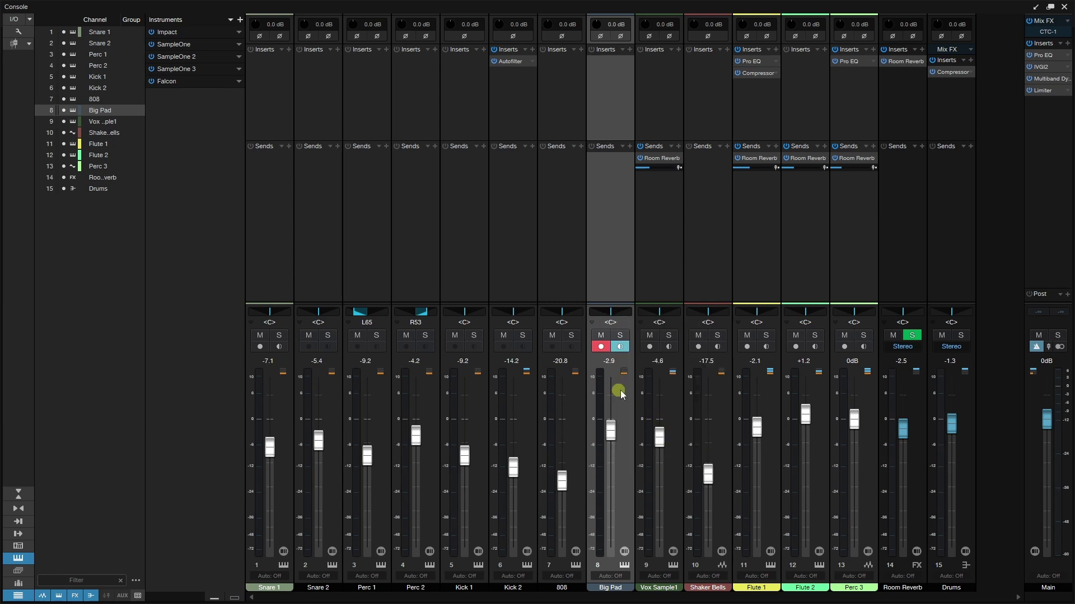
# Examine Big Pad's enlarged pan control and its pan mode choices, and close it without changing the mode
pyautogui.click(610, 317)
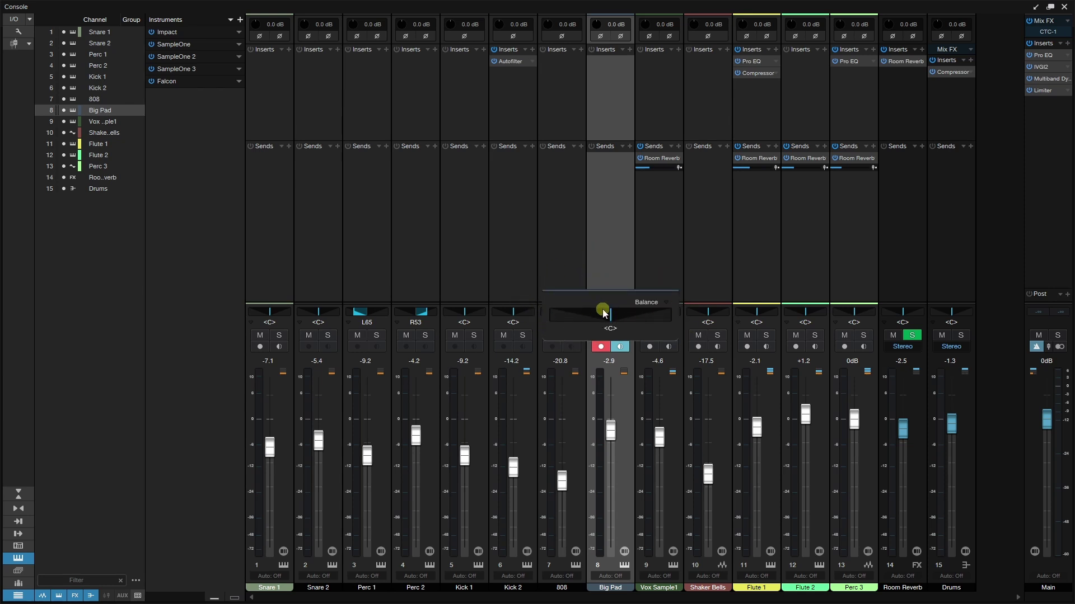
pyautogui.click(666, 303)
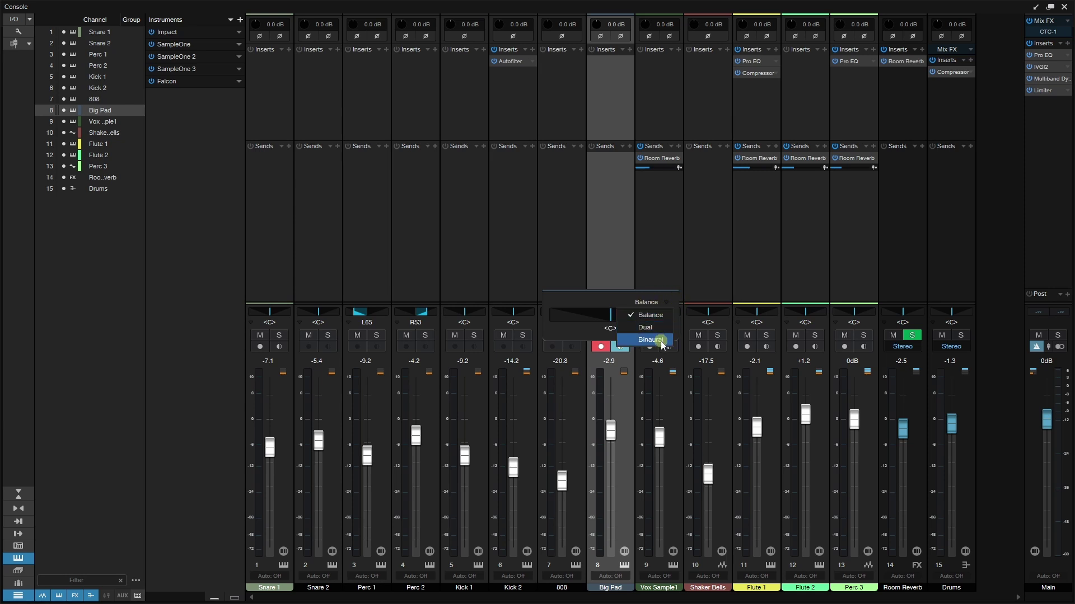
pyautogui.click(622, 300)
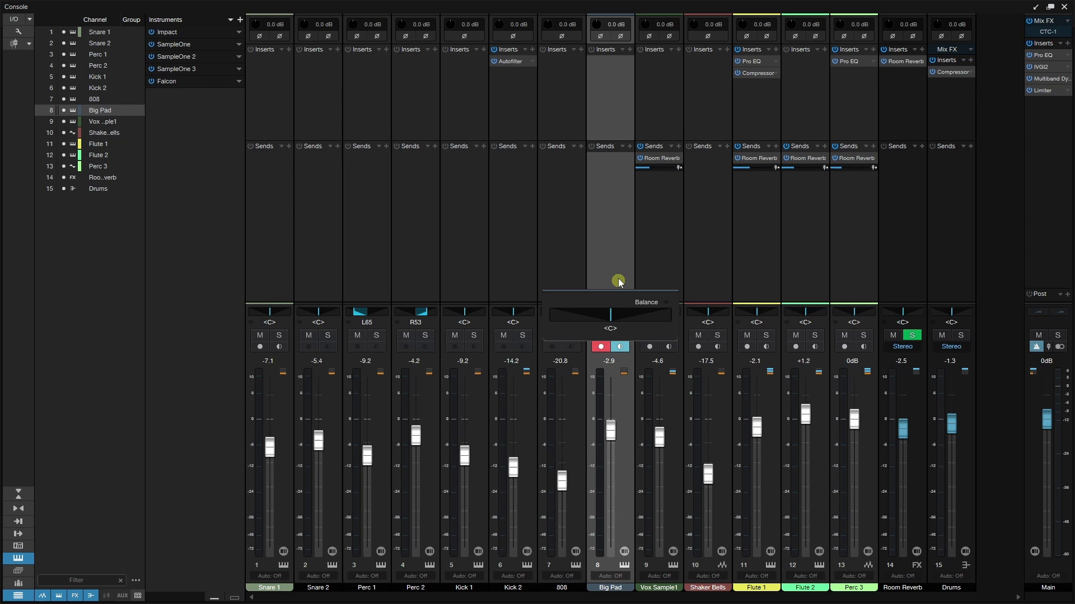
pyautogui.click(613, 248)
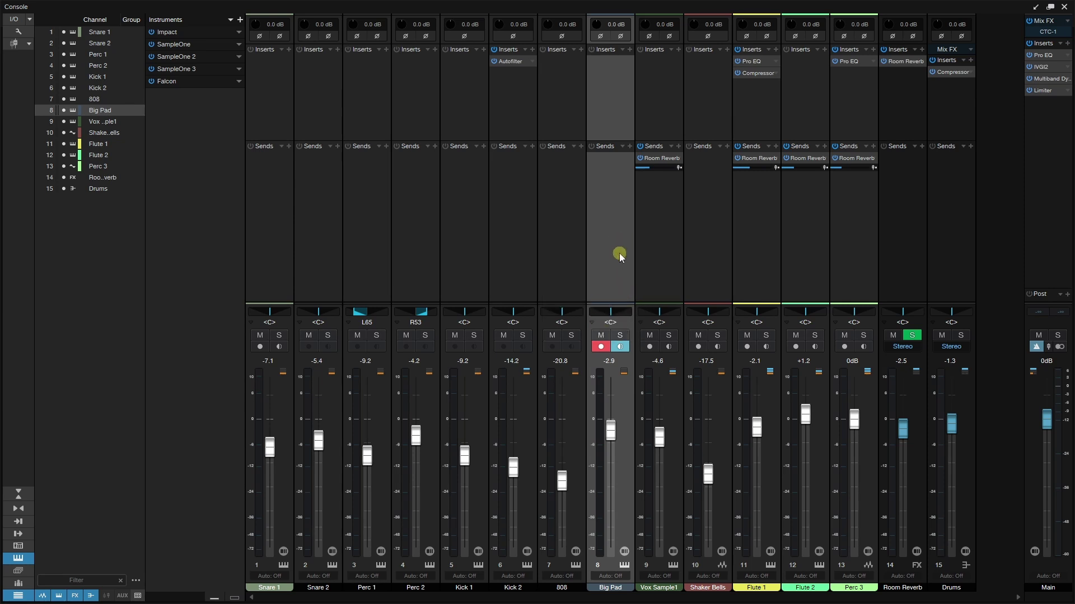
# Open the channel editor for Big Pad and step forward through the following channels to Drums
pyautogui.click(624, 551)
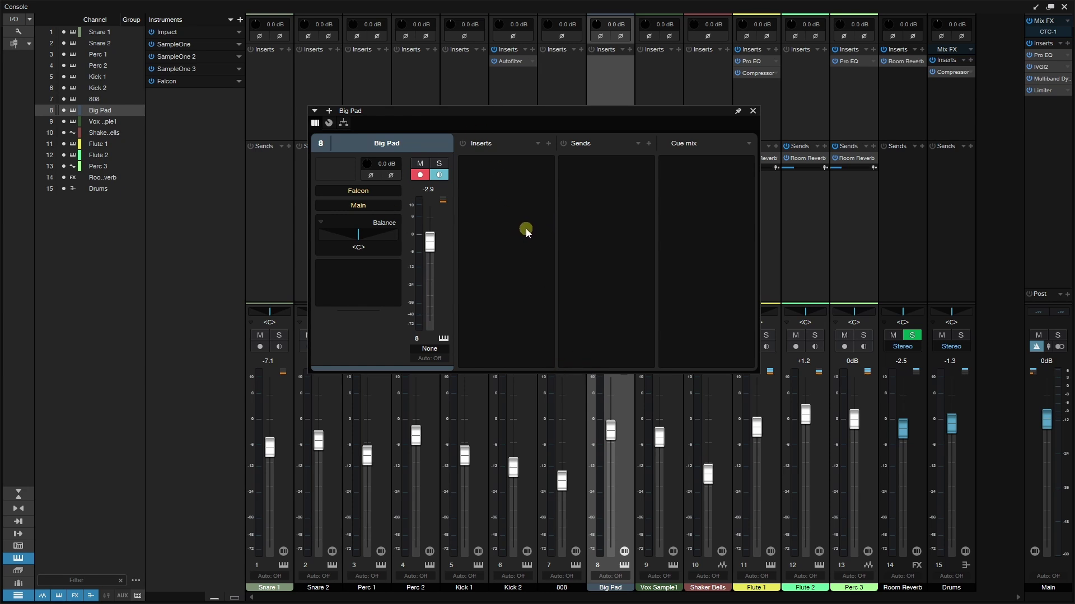
pyautogui.press('Right')
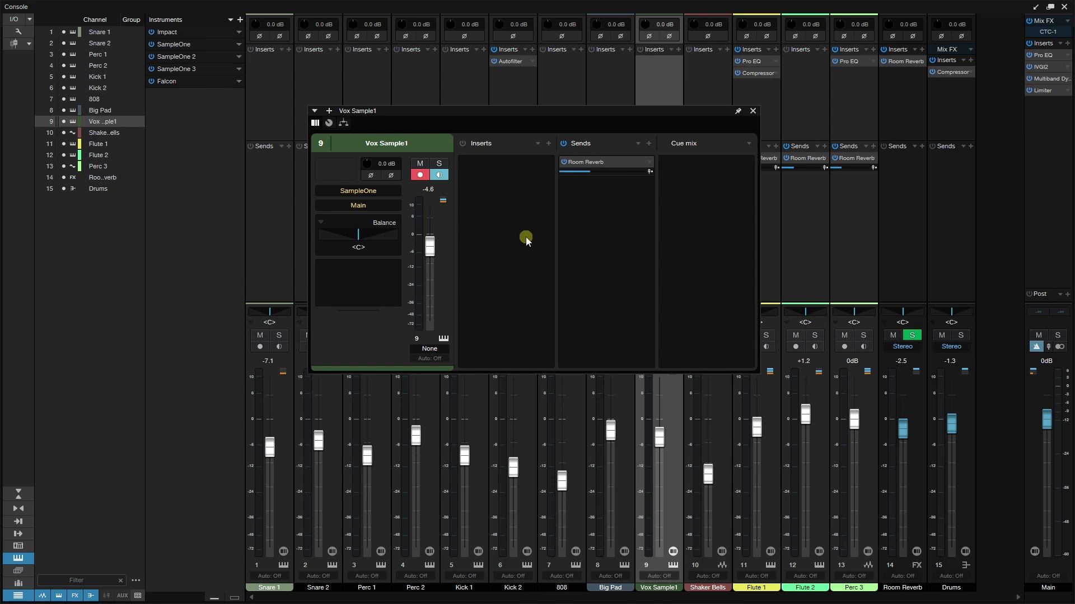
pyautogui.press('Right')
pyautogui.press('Right')
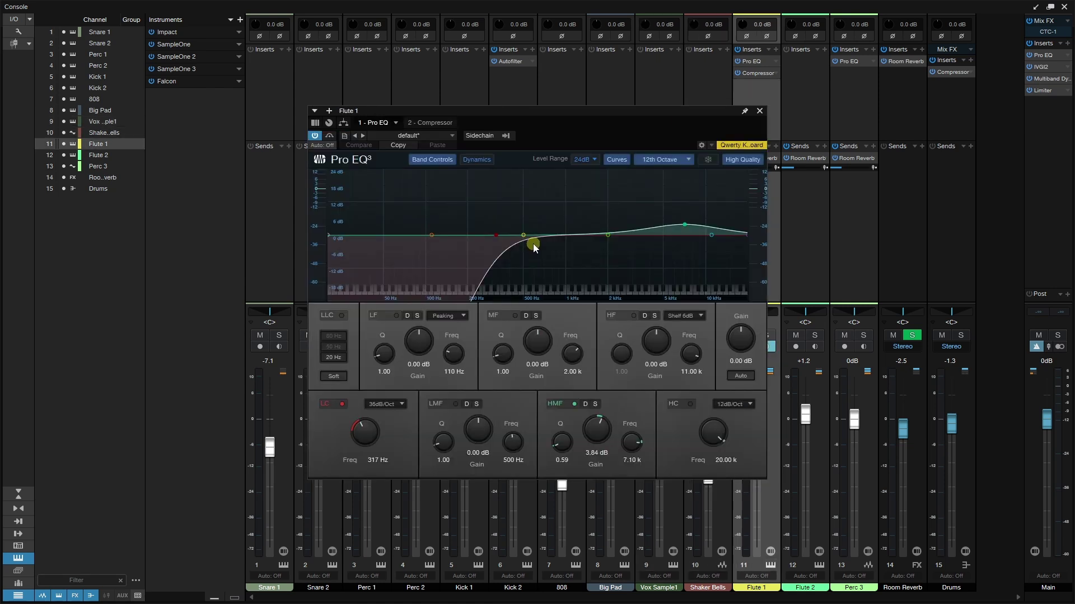
pyautogui.press('Right')
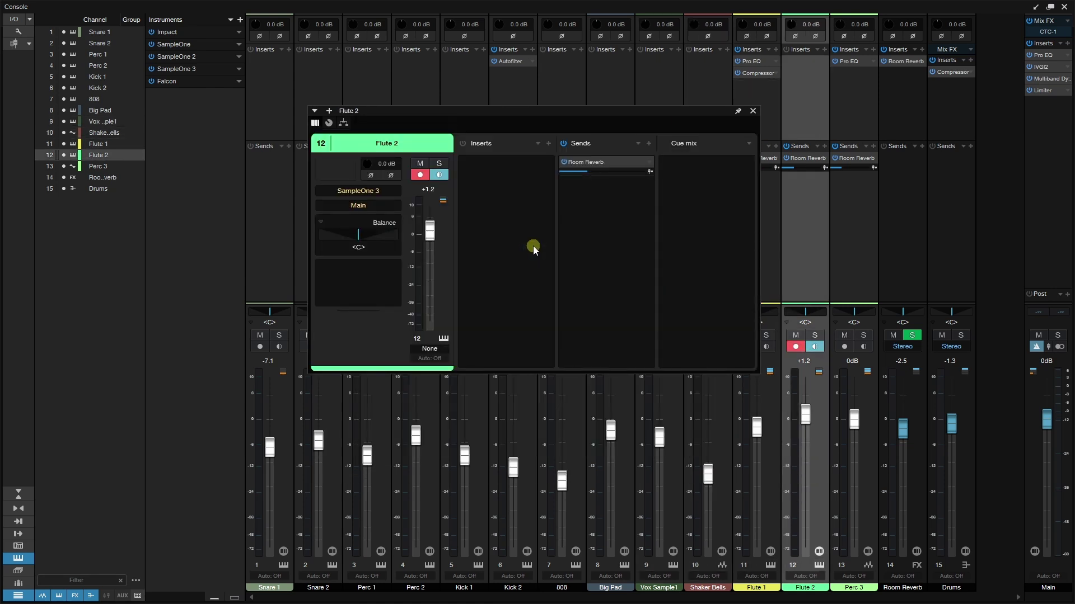
pyautogui.press('Right')
pyautogui.press('Right')
pyautogui.press('Right')
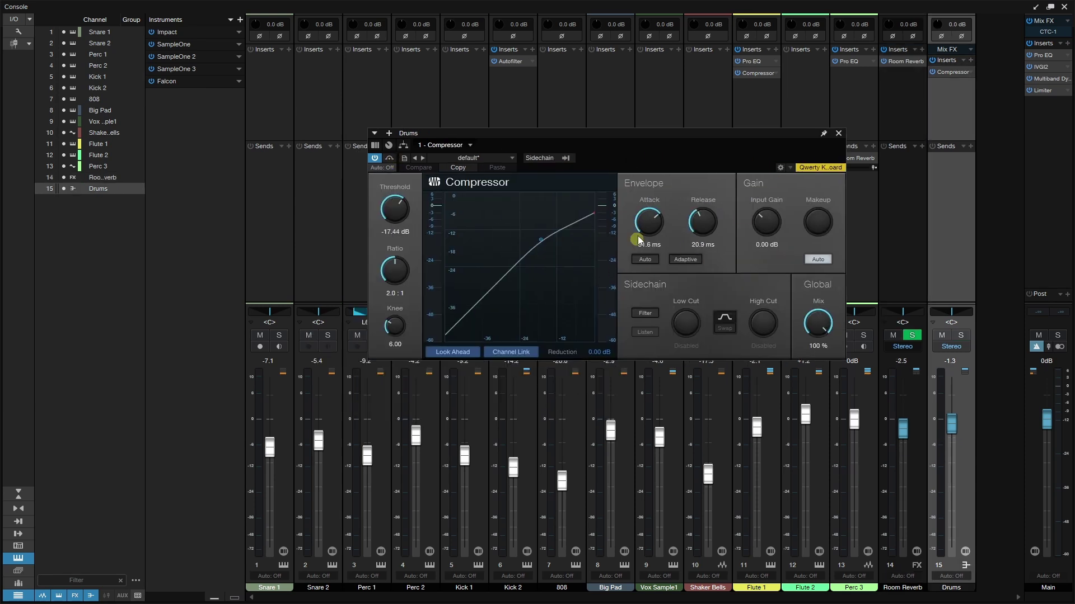
# Show the channel overview for Drums, step back through the channels to Perc 2, and close the channel editor
pyautogui.click(375, 145)
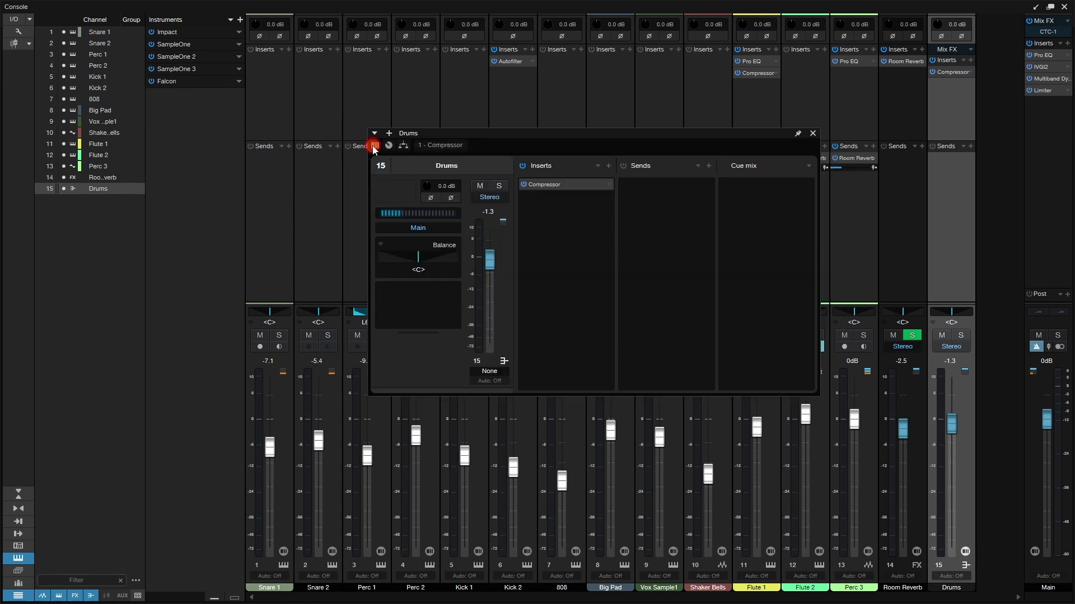
pyautogui.press('Left')
pyautogui.press('Left')
pyautogui.press('Left')
pyautogui.press('Left')
pyautogui.press('Left')
pyautogui.press('Left')
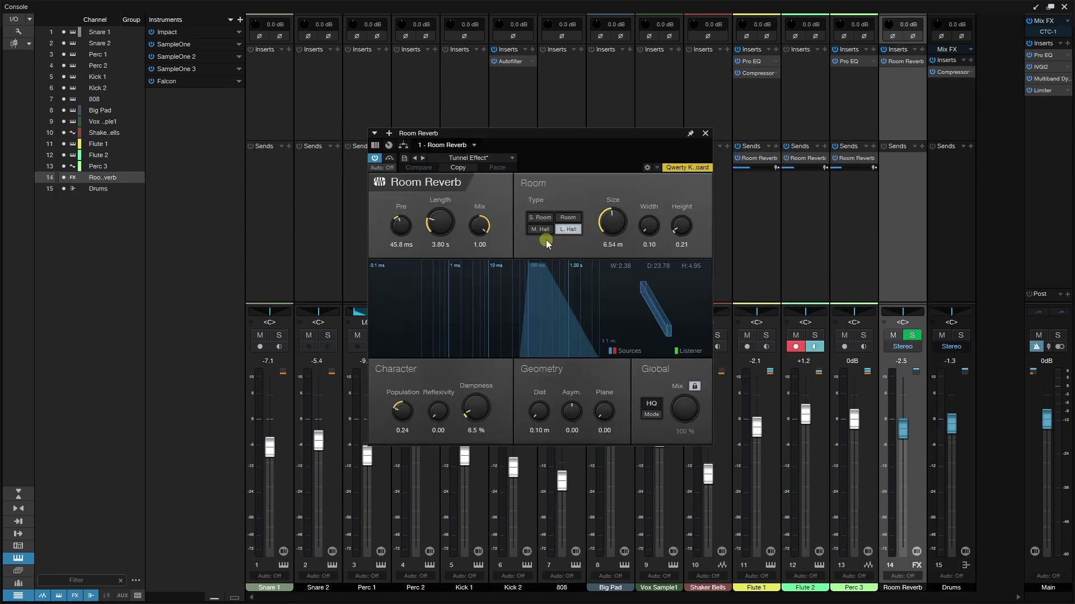
pyautogui.press('Left')
pyautogui.press('Left')
pyautogui.press('Left')
pyautogui.press('Left')
pyautogui.press('Left')
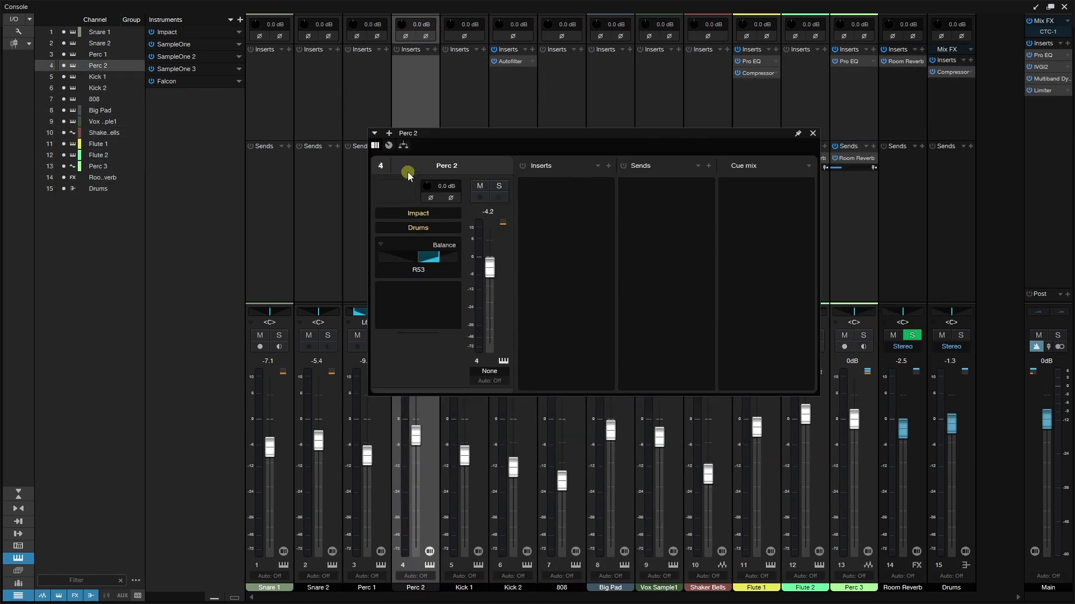
pyautogui.click(812, 133)
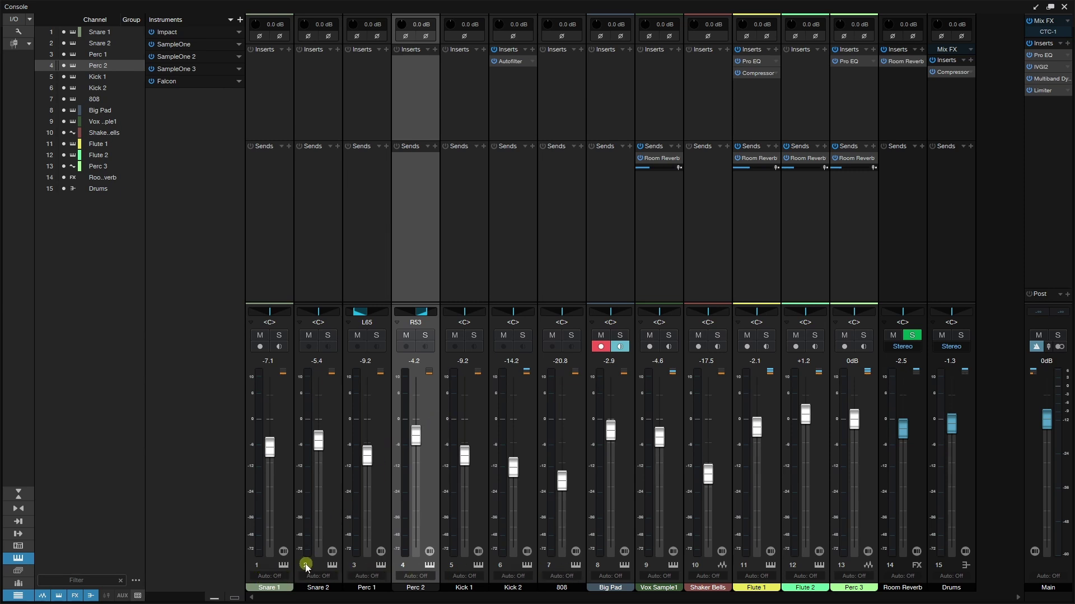
# View the Impact instrument editor behind the Snare 2 channel and close it
pyautogui.click(332, 565)
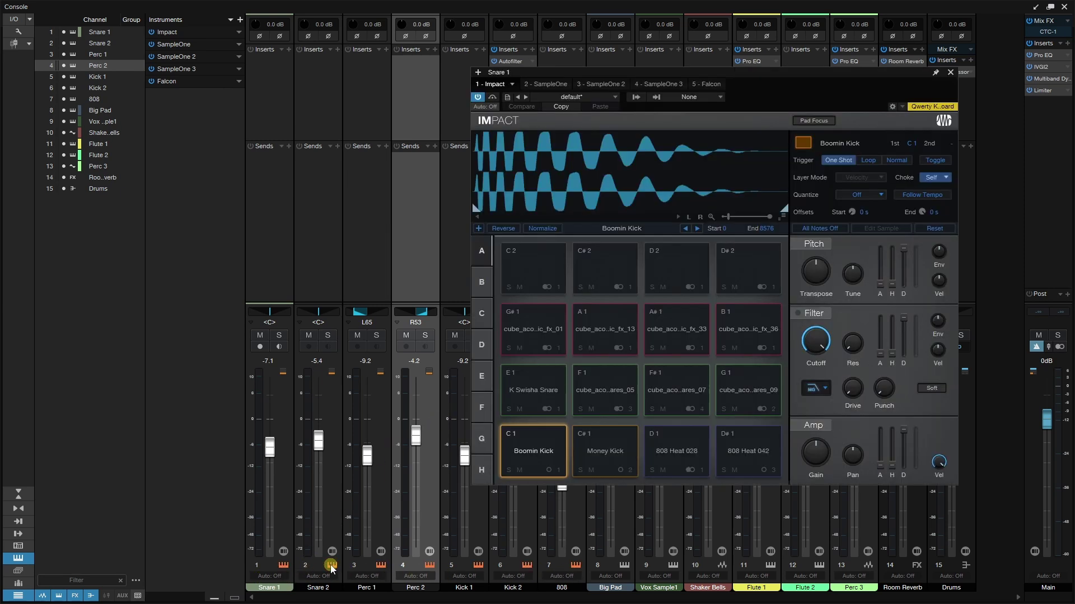
pyautogui.click(950, 73)
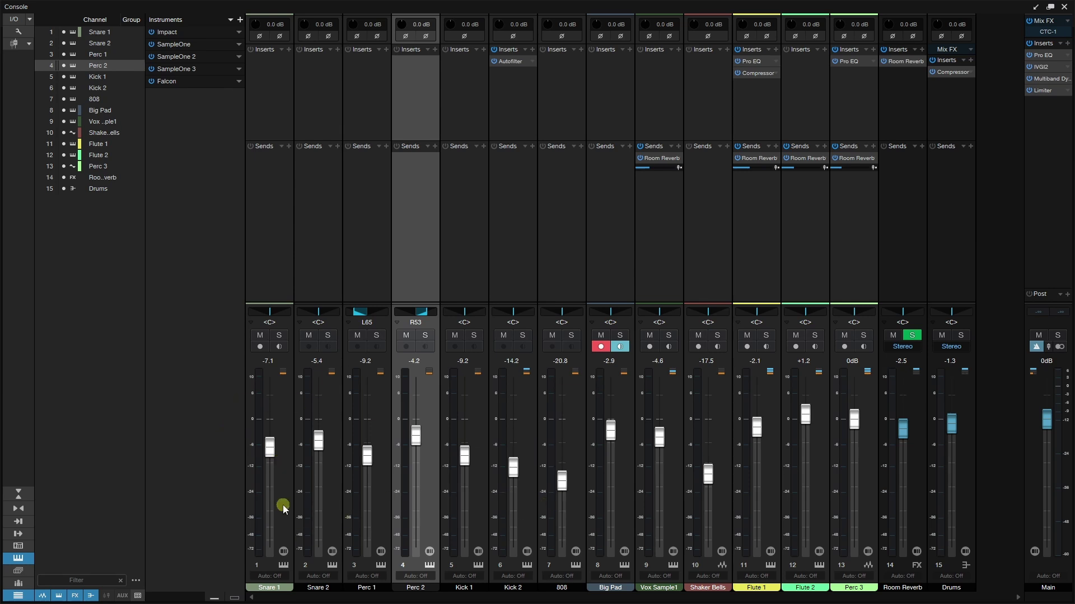
# Create an instrument bus from the Snare 1 channel, then expand, collapse and re-expand its member channels
pyautogui.rightClick(283, 473)
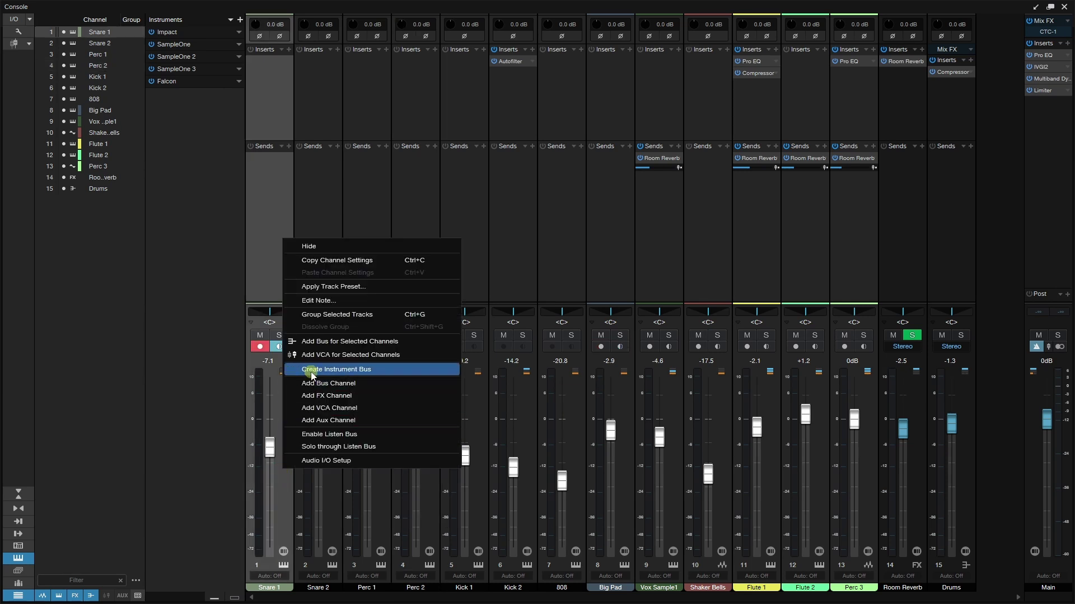
pyautogui.click(345, 372)
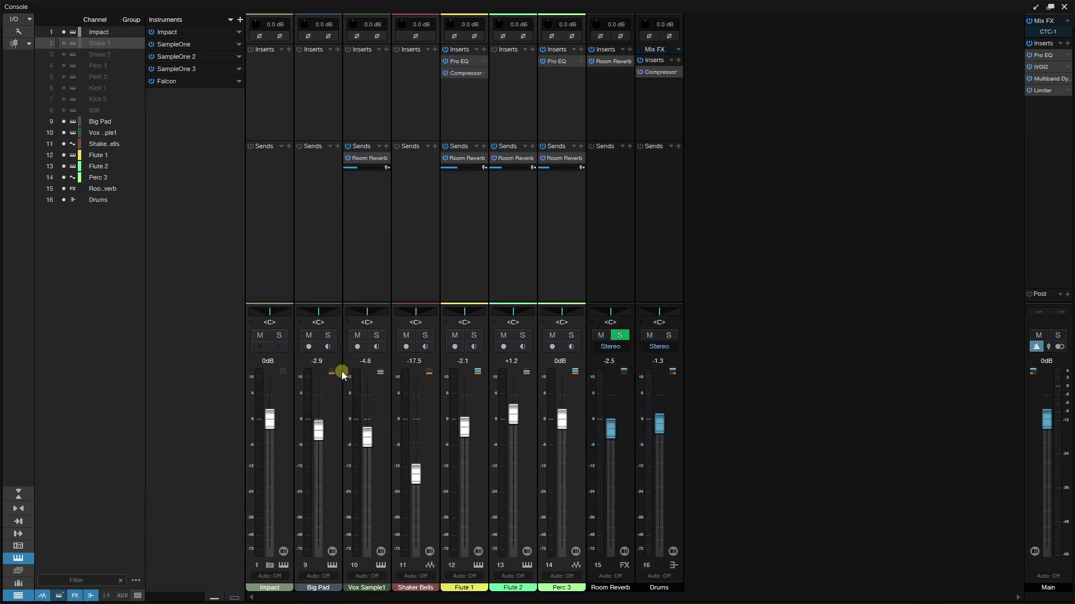
pyautogui.click(267, 566)
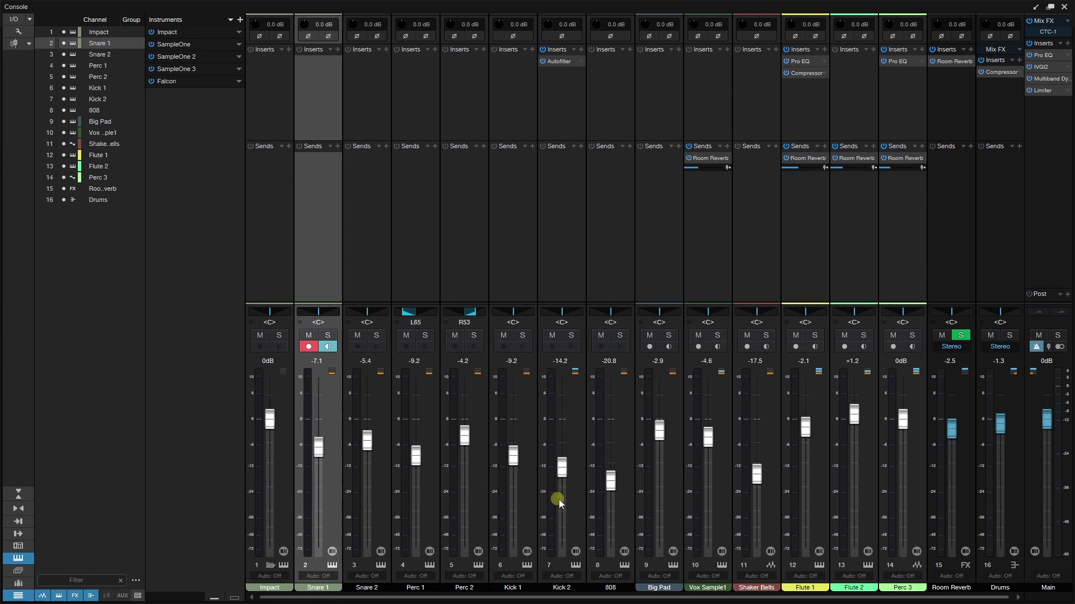
pyautogui.click(268, 565)
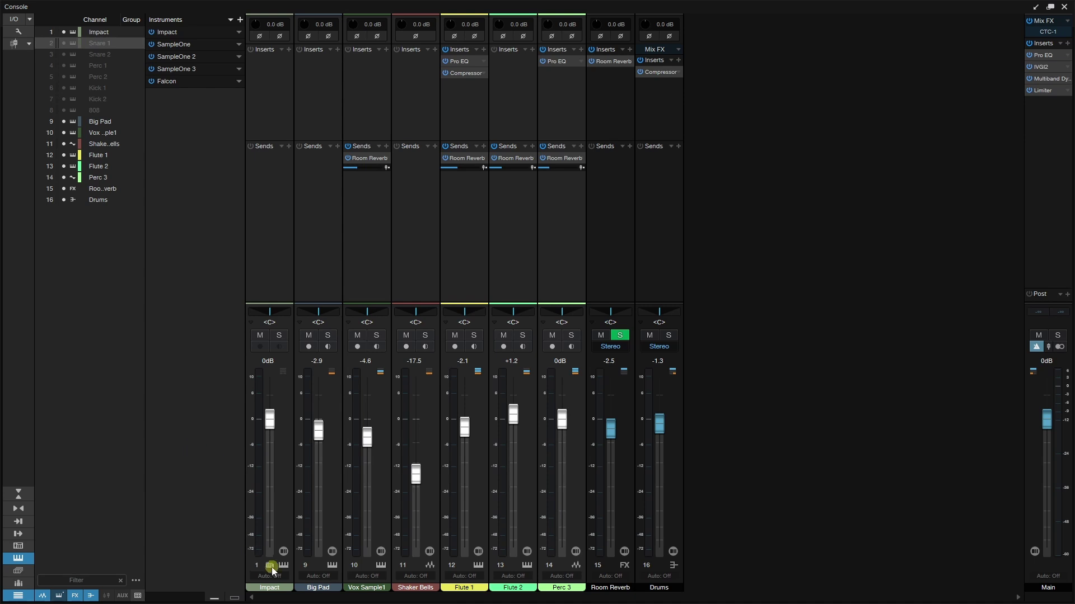
pyautogui.click(268, 564)
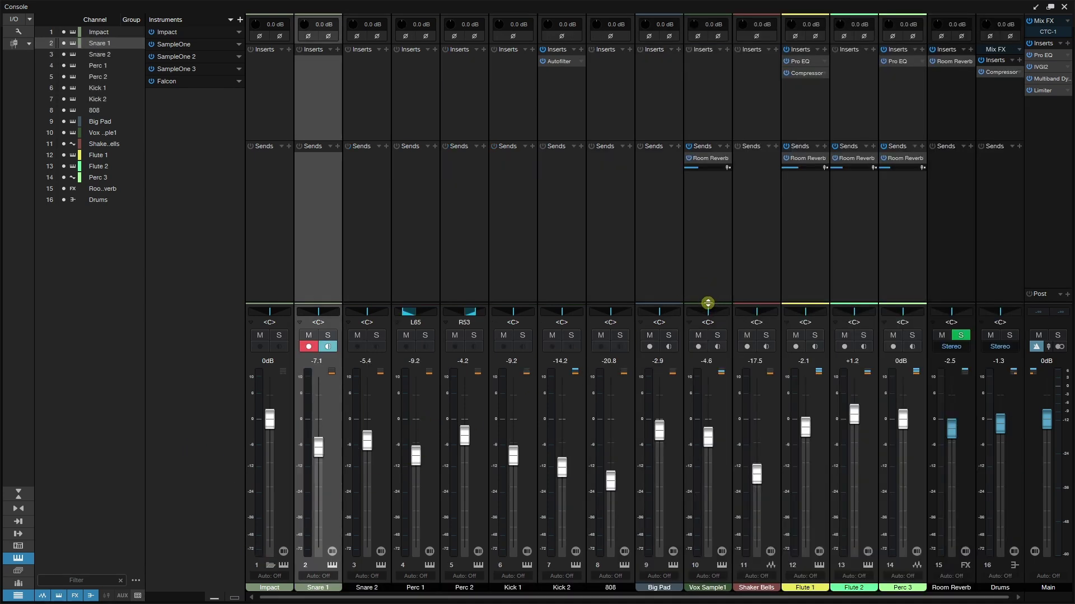
# Enlarge the inserts and sends area above the faders and show the I/O connections on all channel strips
pyautogui.moveTo(707, 302); pyautogui.dragTo(688, 292)
pyautogui.moveTo(682, 349); pyautogui.dragTo(672, 314)
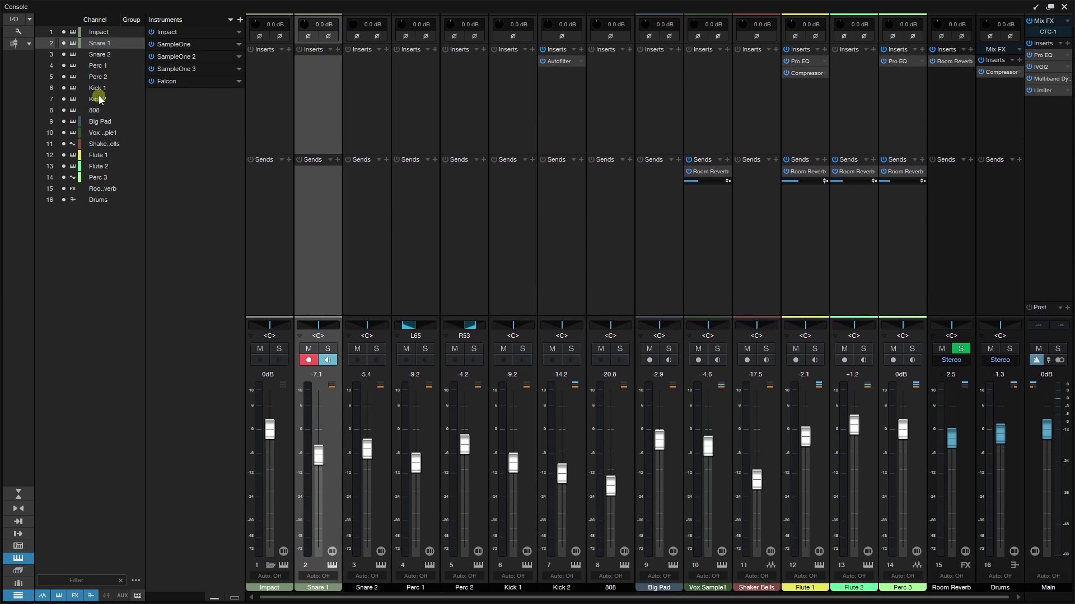
pyautogui.click(17, 32)
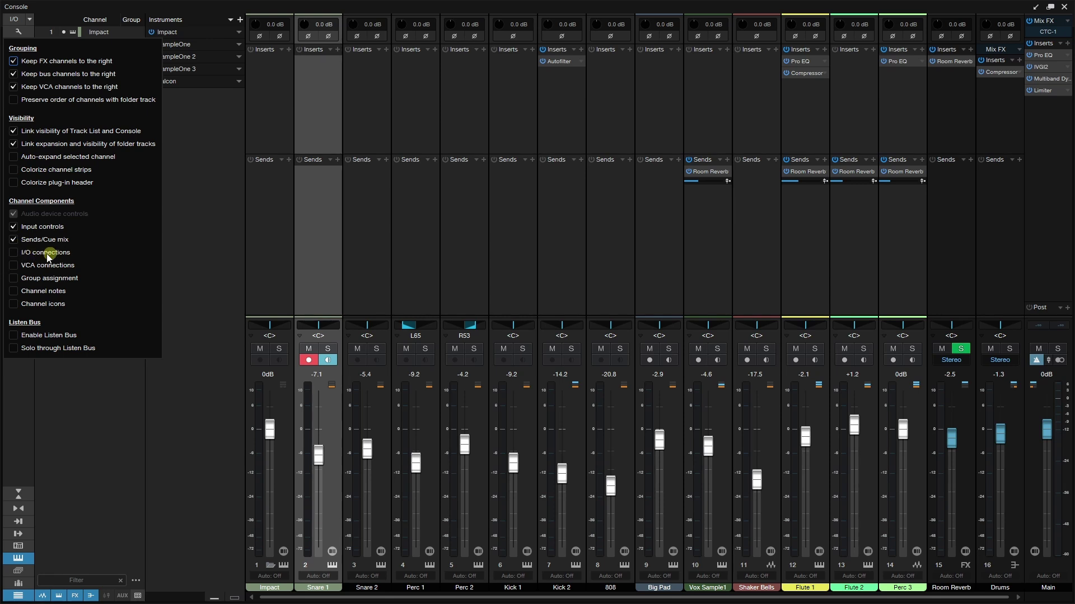
pyautogui.click(13, 253)
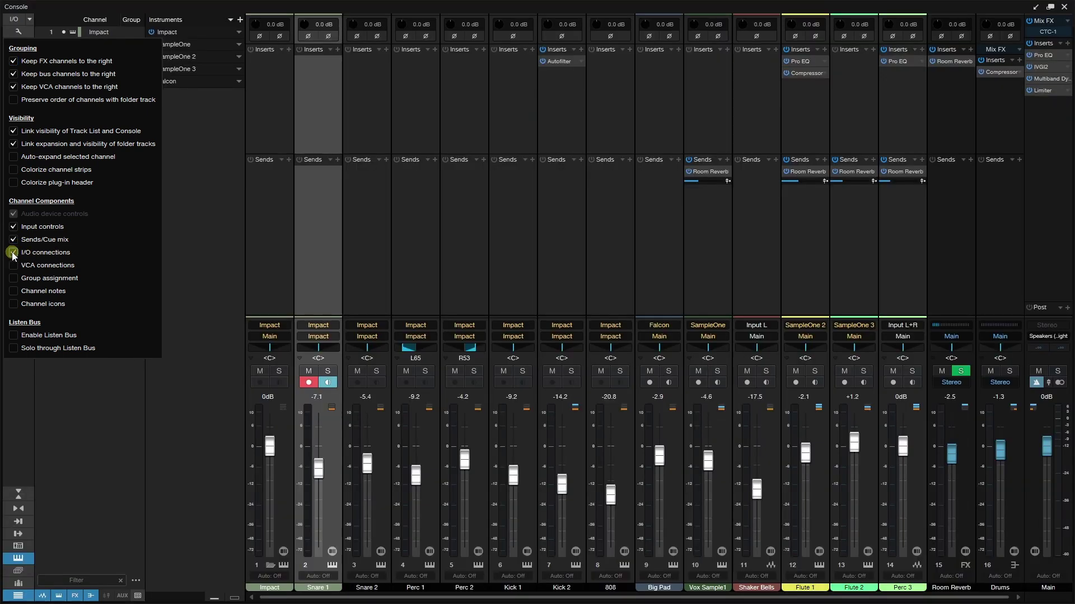
# Close the console options and view the list of channels feeding the Room Reverb FX channel
pyautogui.click(80, 453)
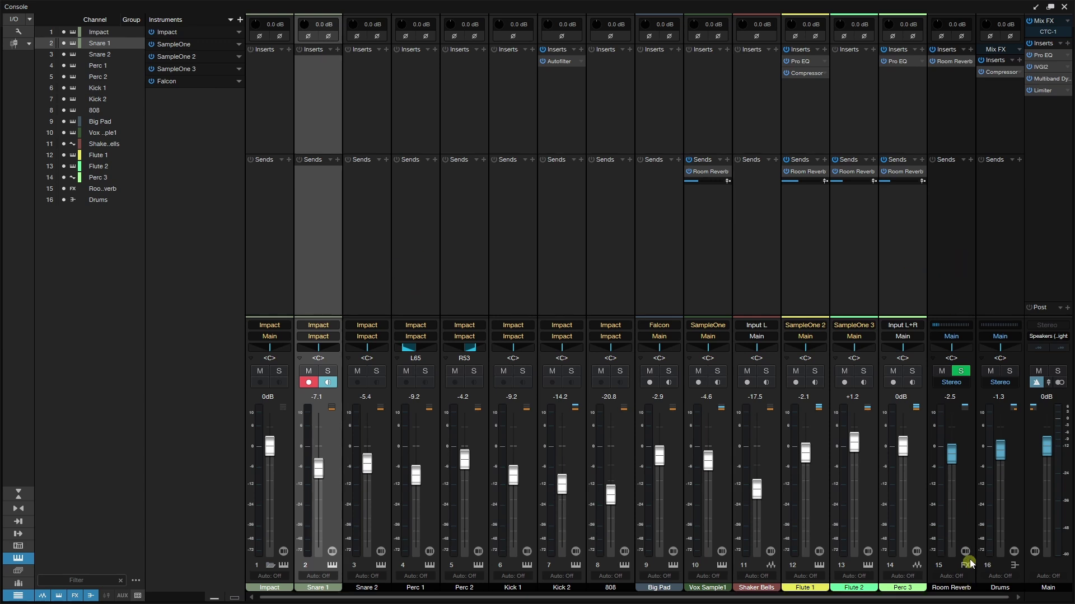
pyautogui.click(951, 326)
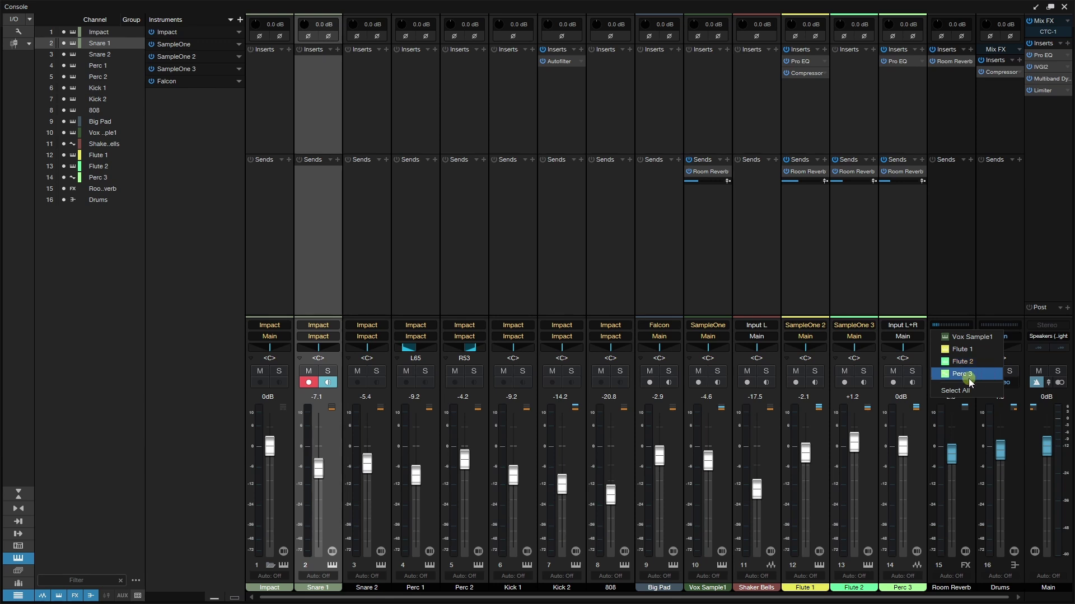
pyautogui.click(994, 375)
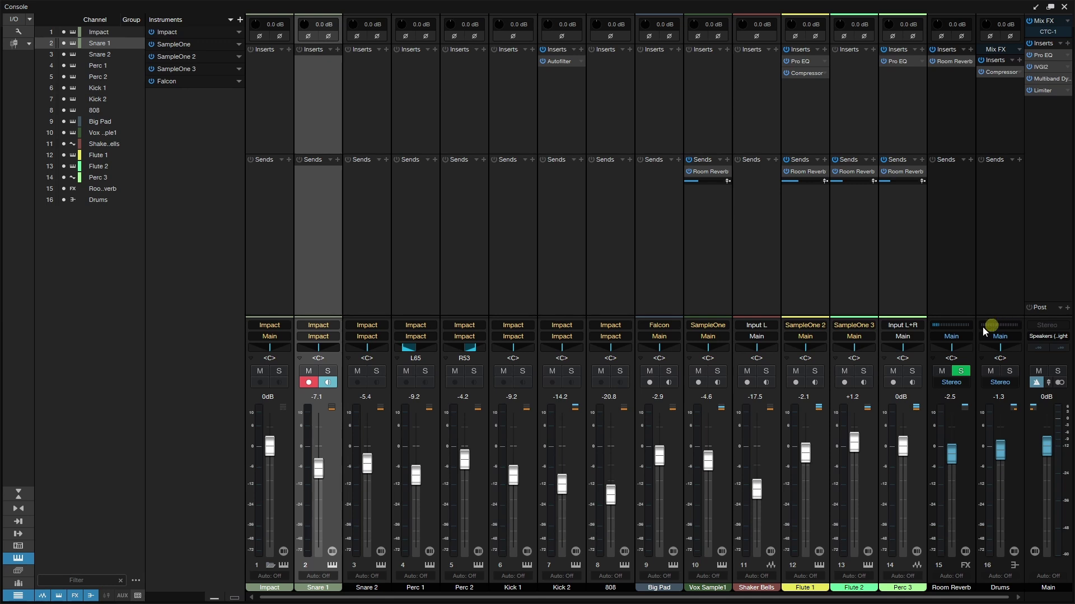
# Select the channels from Snare 1 through Kick 2 and route their outputs together to the Drums bus
pyautogui.click(379, 474)
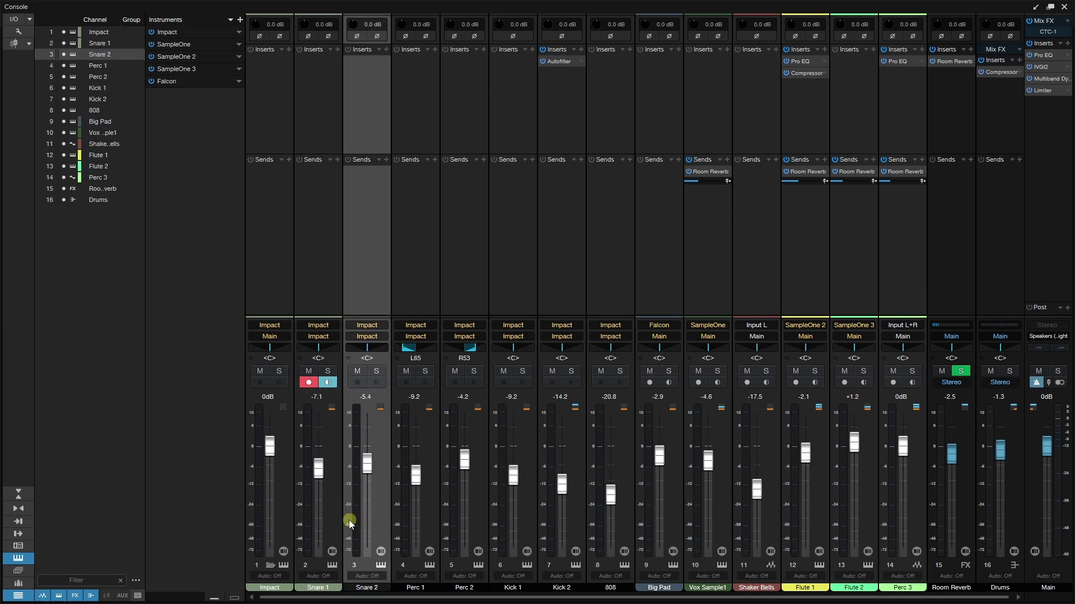
pyautogui.click(330, 493)
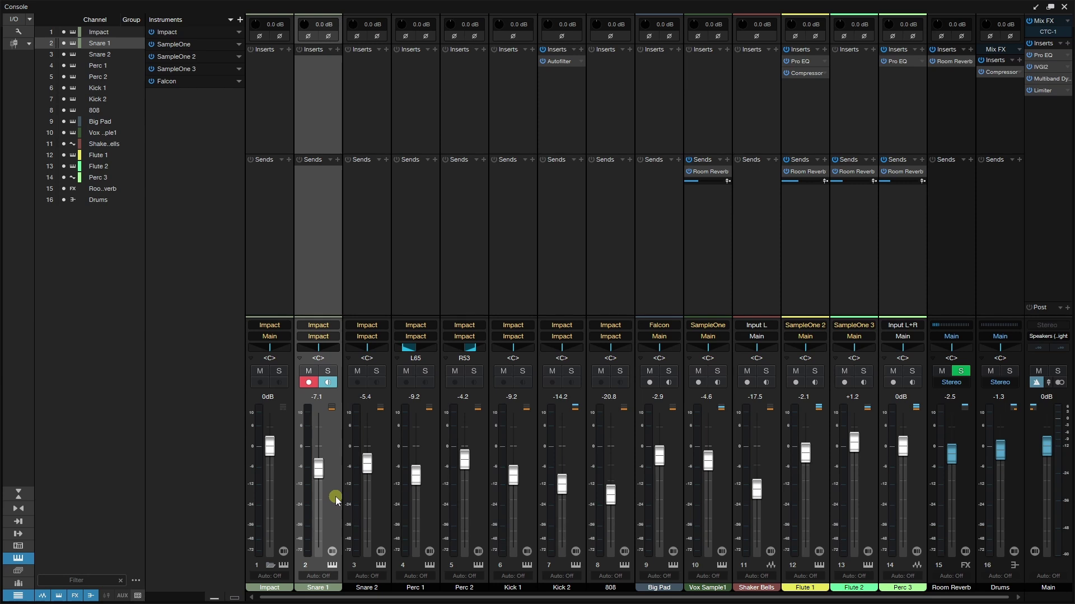
pyautogui.keyDown('shift'); pyautogui.click(576, 497); pyautogui.keyUp('shift')
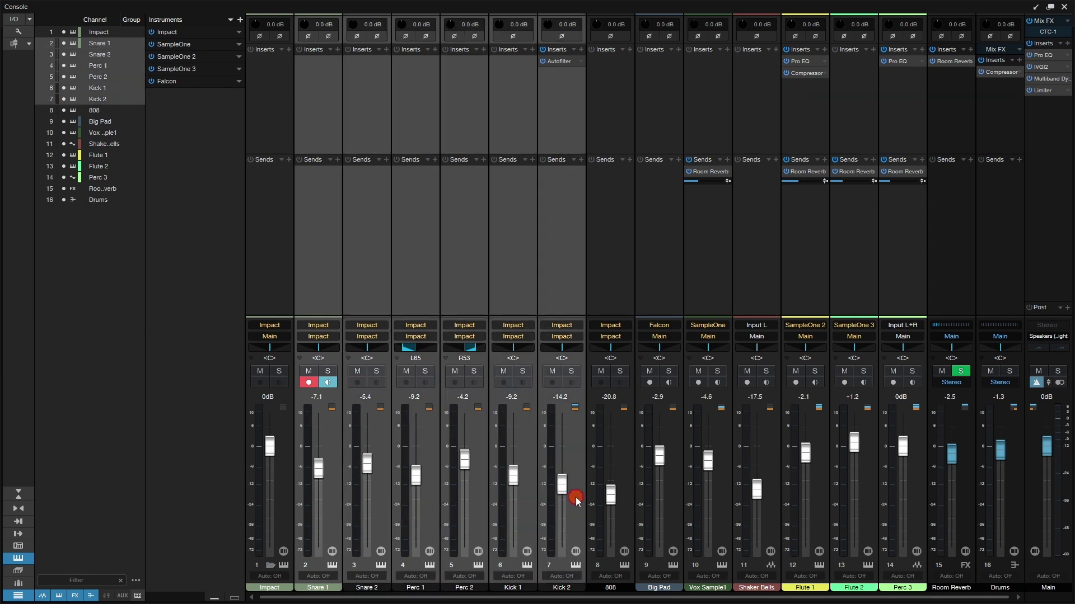
pyautogui.click(562, 337)
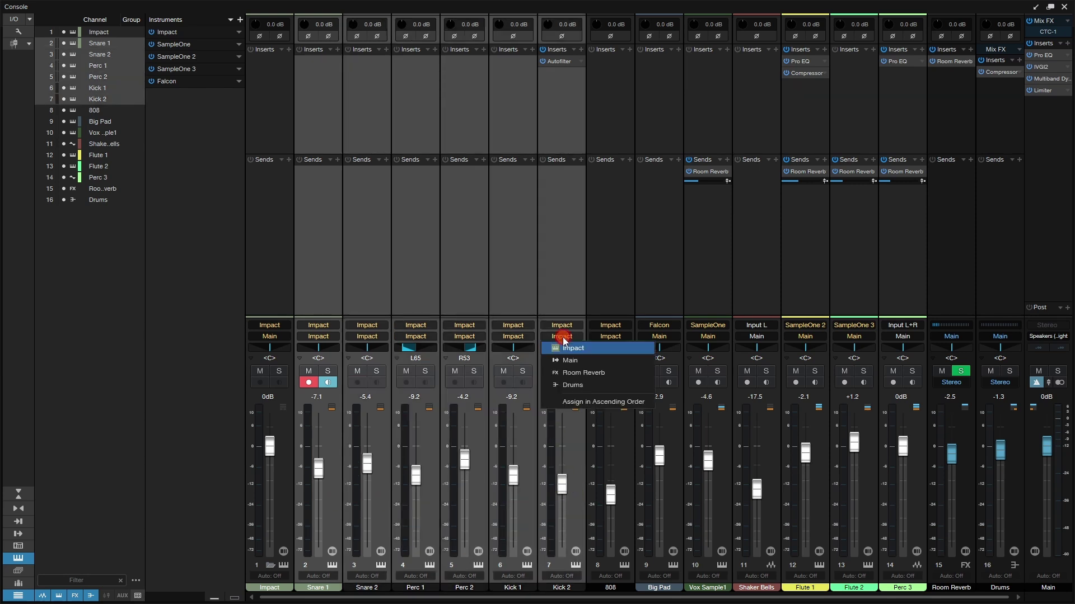
pyautogui.click(573, 386)
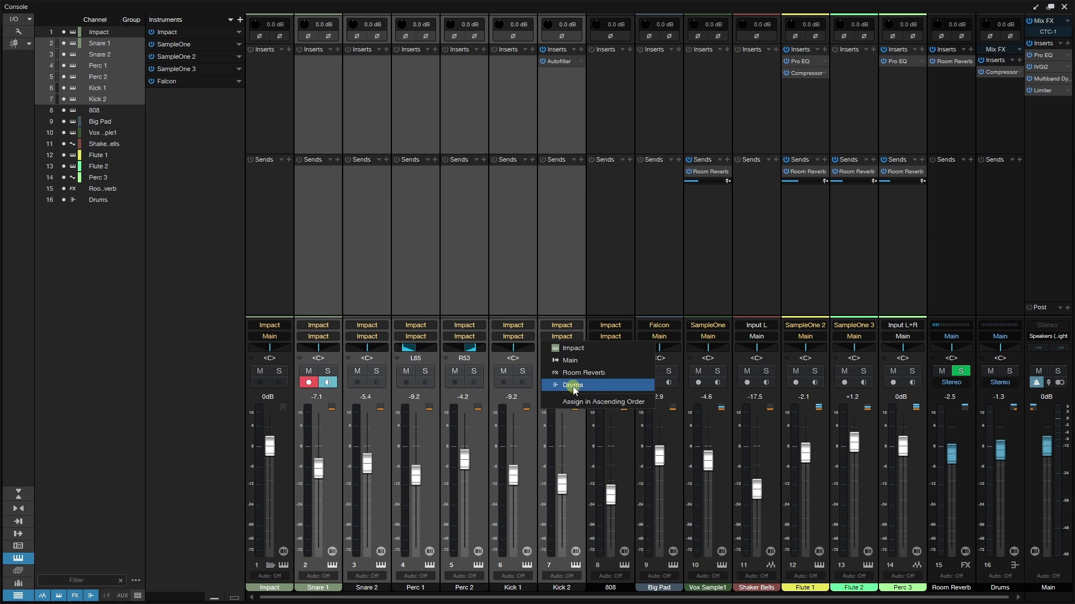
# View the source channels of the Drums bus, then select all channels that feed it
pyautogui.click(1000, 326)
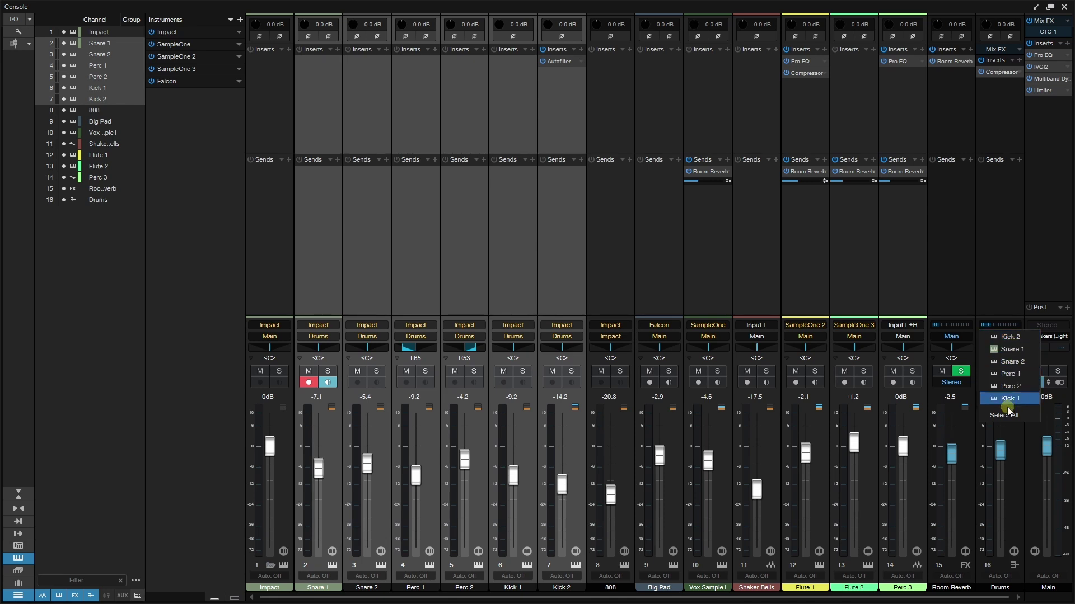
pyautogui.click(1008, 270)
pyautogui.click(815, 515)
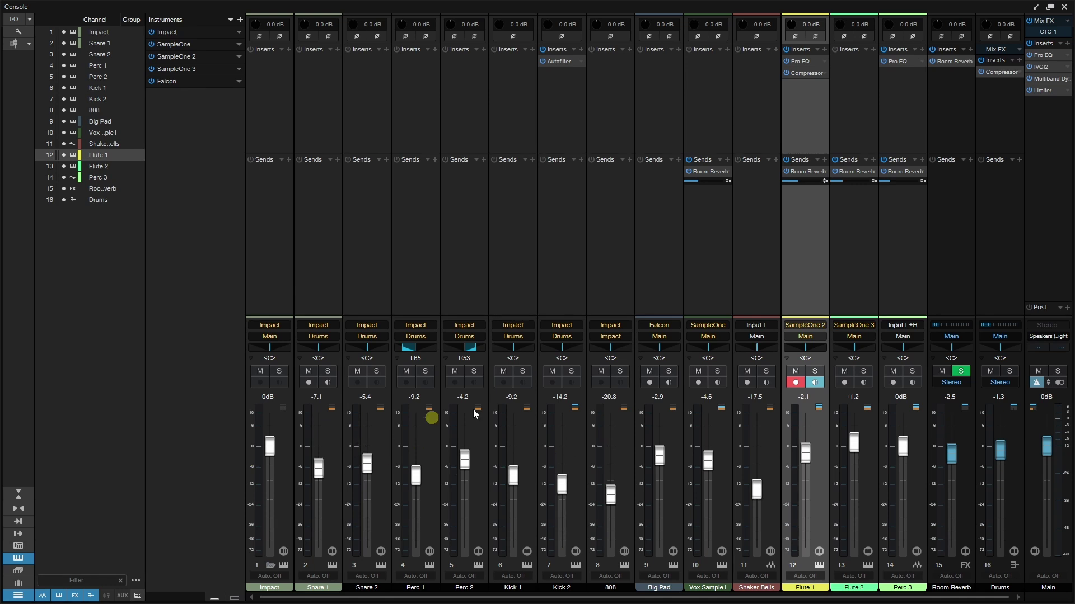
pyautogui.click(1002, 324)
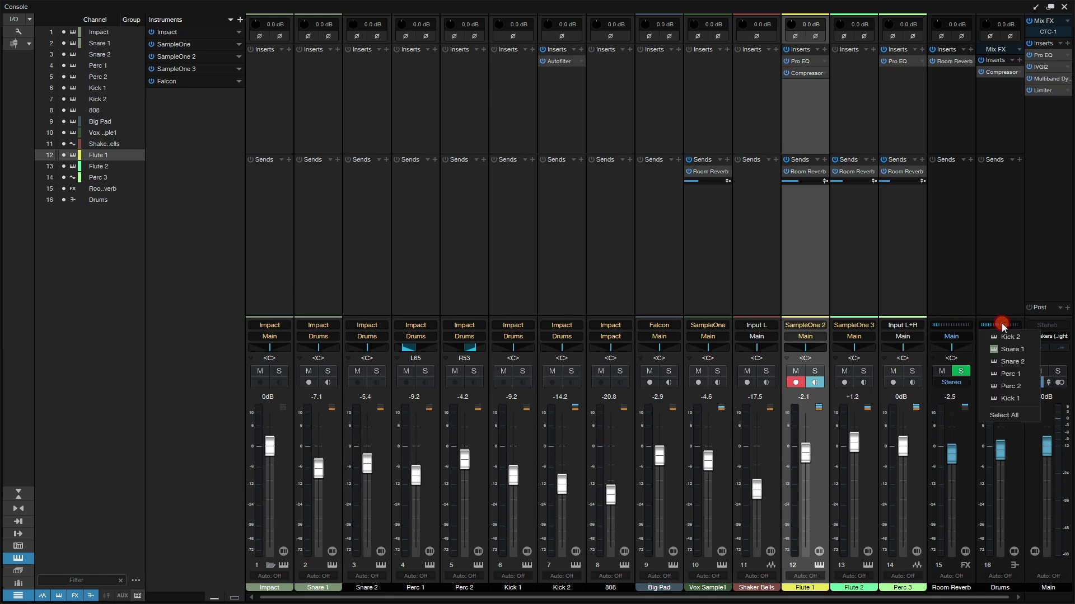
pyautogui.click(1005, 416)
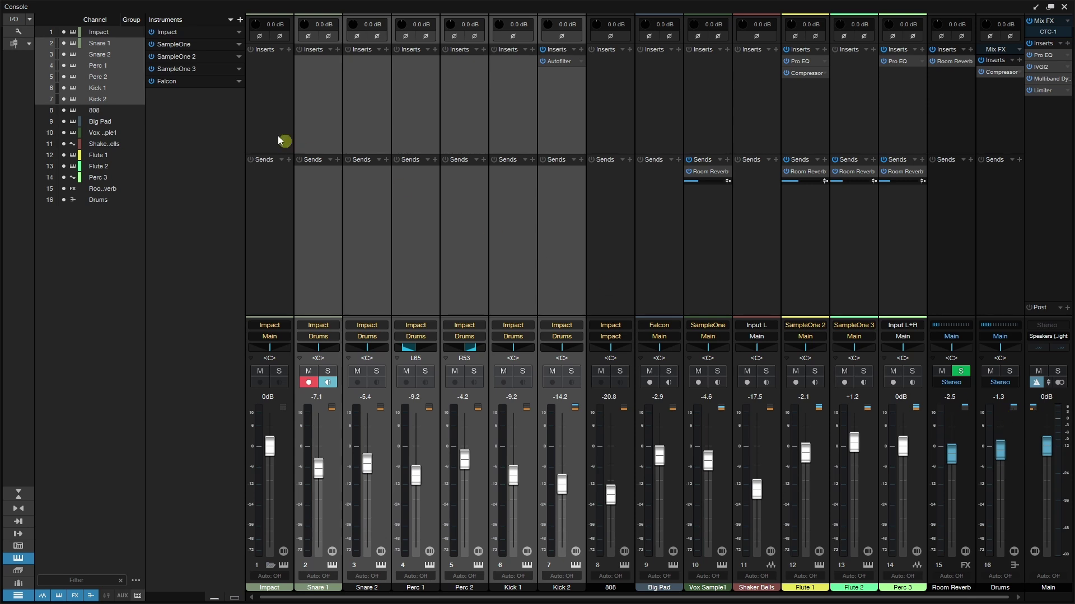
# Collapse the member channels of the Impact instrument bus and enable the Listen Bus in the console
pyautogui.click(284, 467)
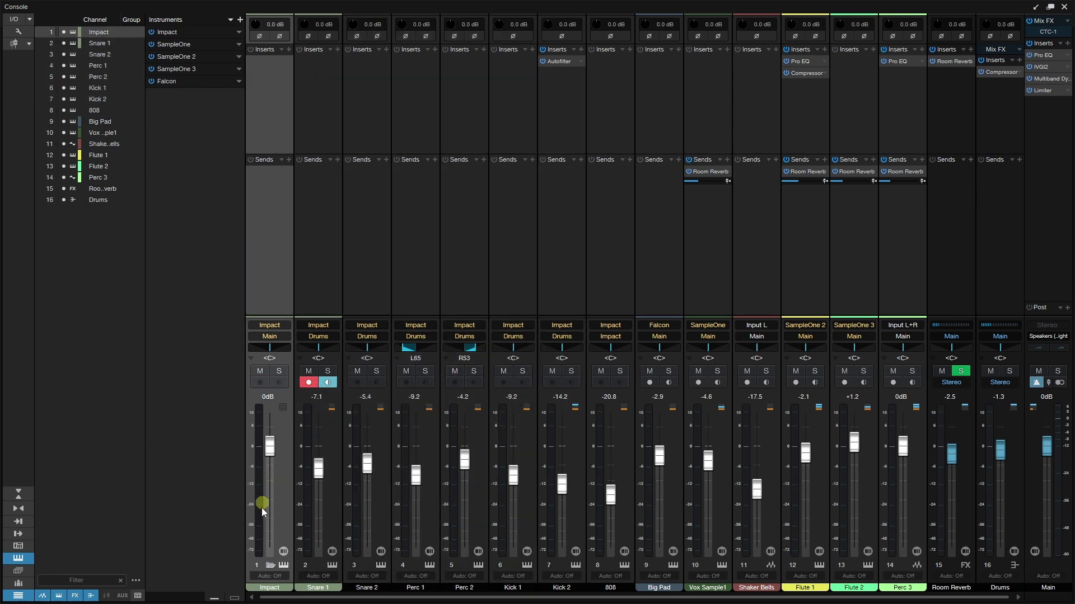
pyautogui.click(271, 563)
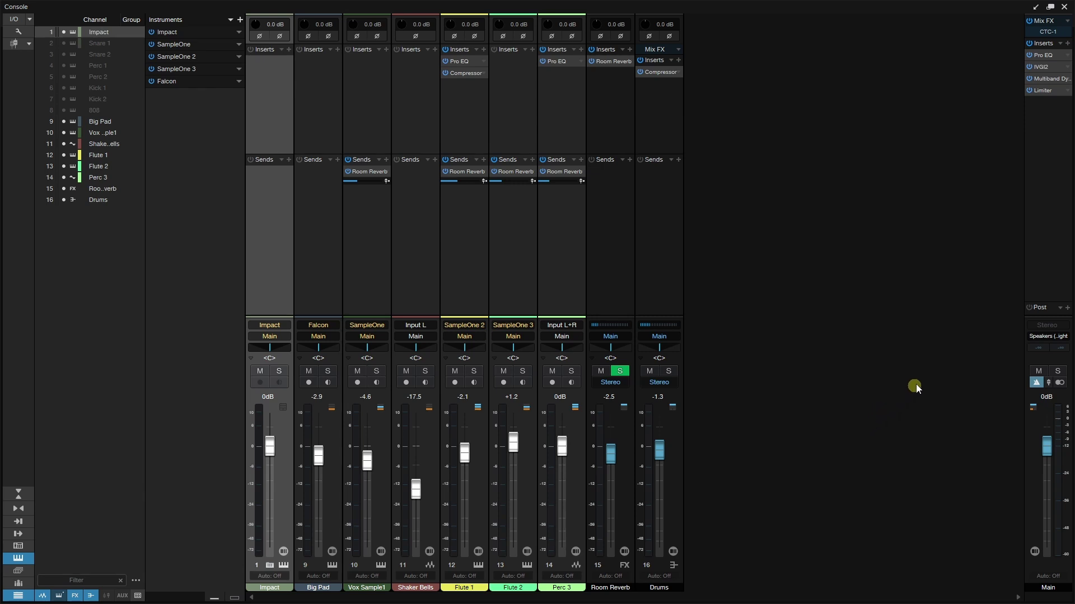
pyautogui.rightClick(936, 434)
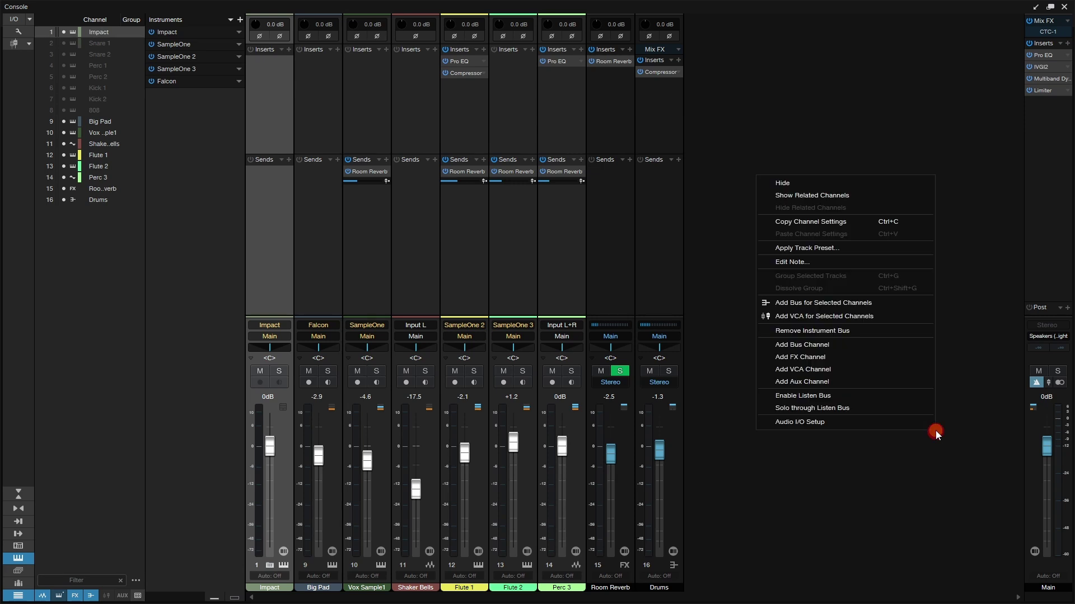
pyautogui.click(804, 395)
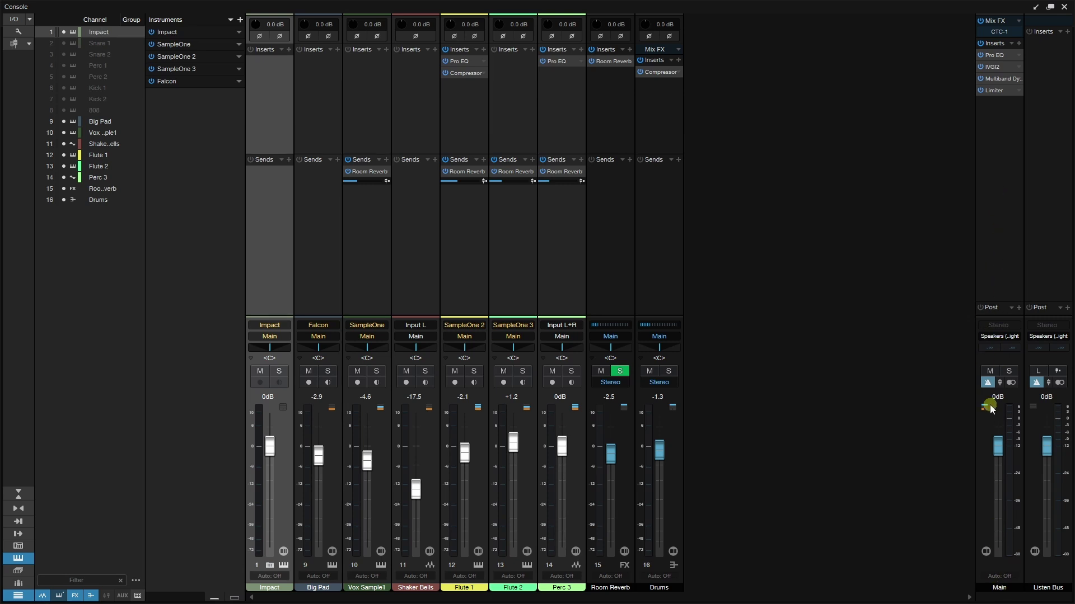
# View the effects available for the Listen Bus inserts, close the list, and dock the console below the arrangement
pyautogui.click(1067, 33)
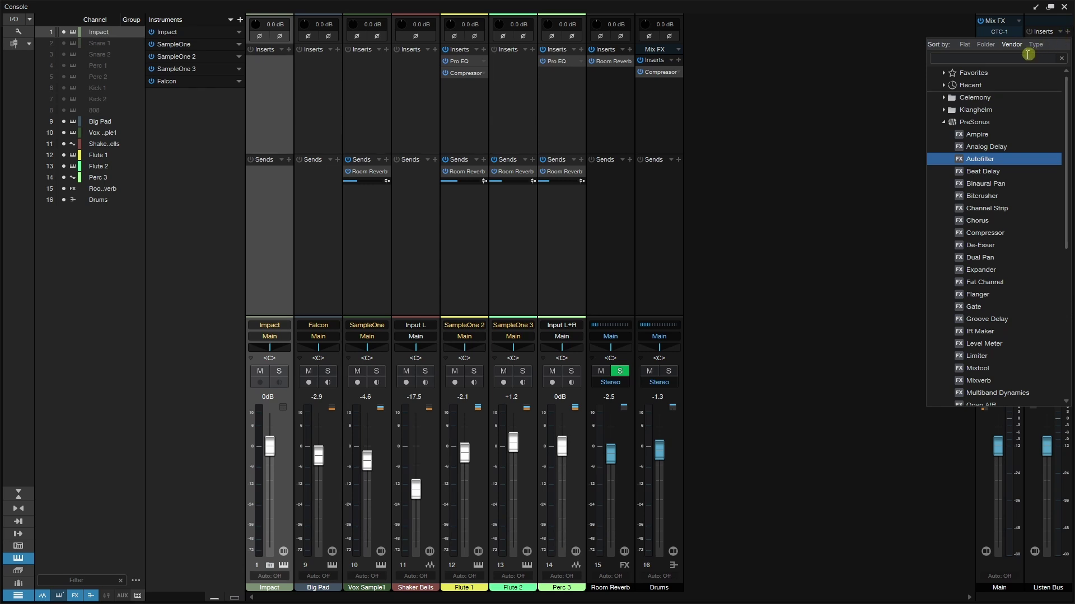
pyautogui.click(825, 195)
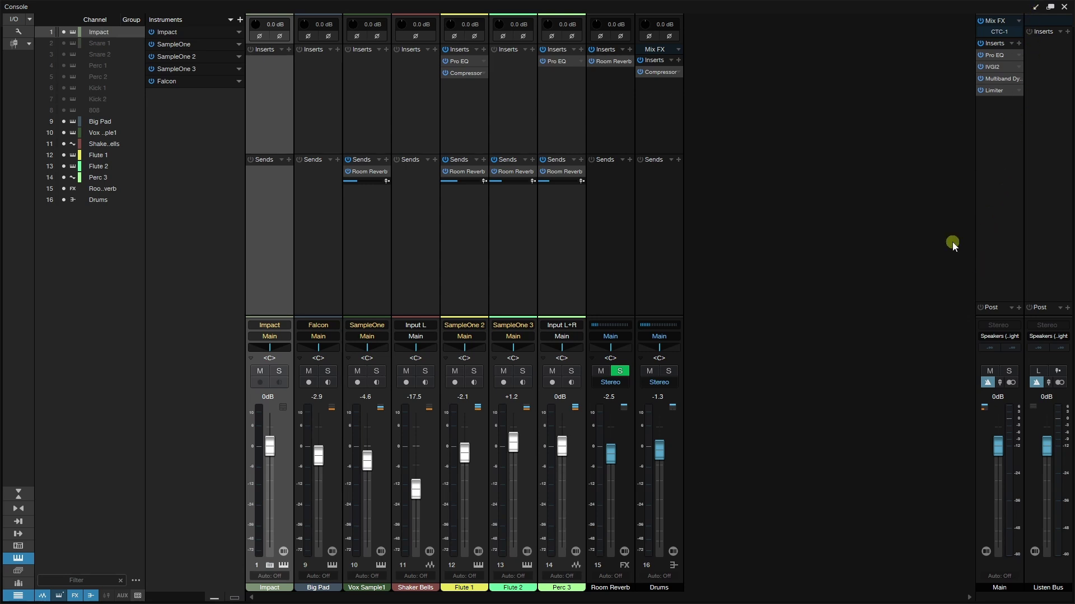
pyautogui.click(1035, 7)
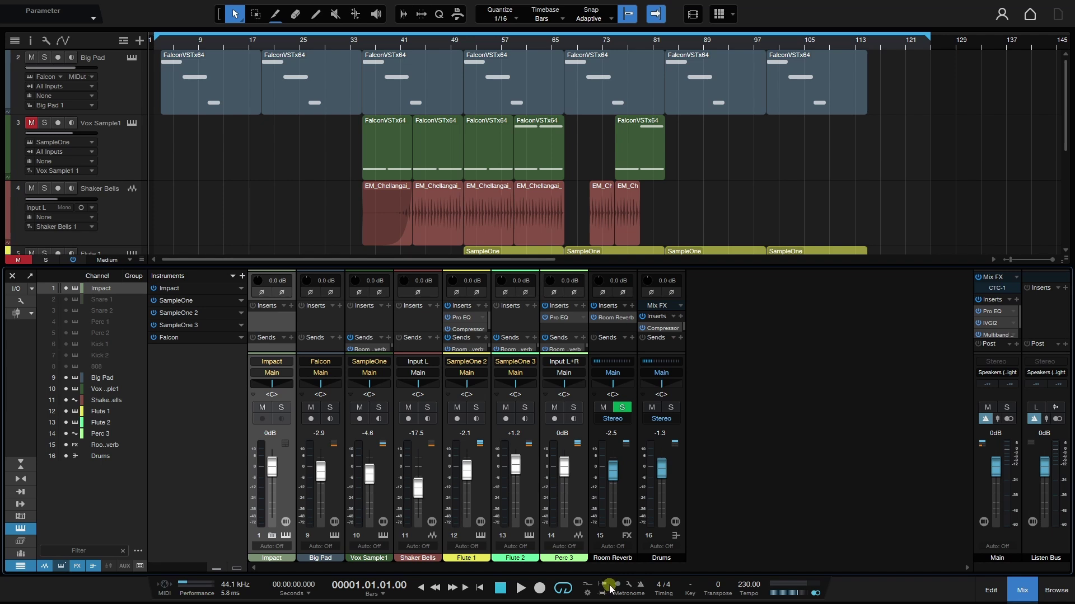
# Play from bar 127, past the end of the song, while switching off the Listen Bus metronome, and stop playback
pyautogui.click(944, 45)
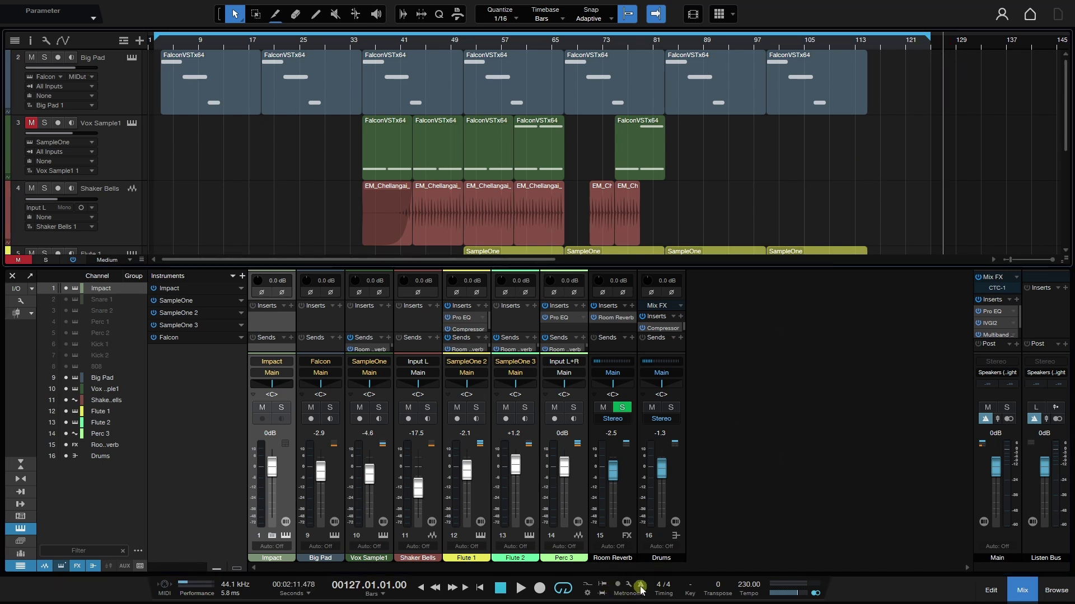
pyautogui.press('space')
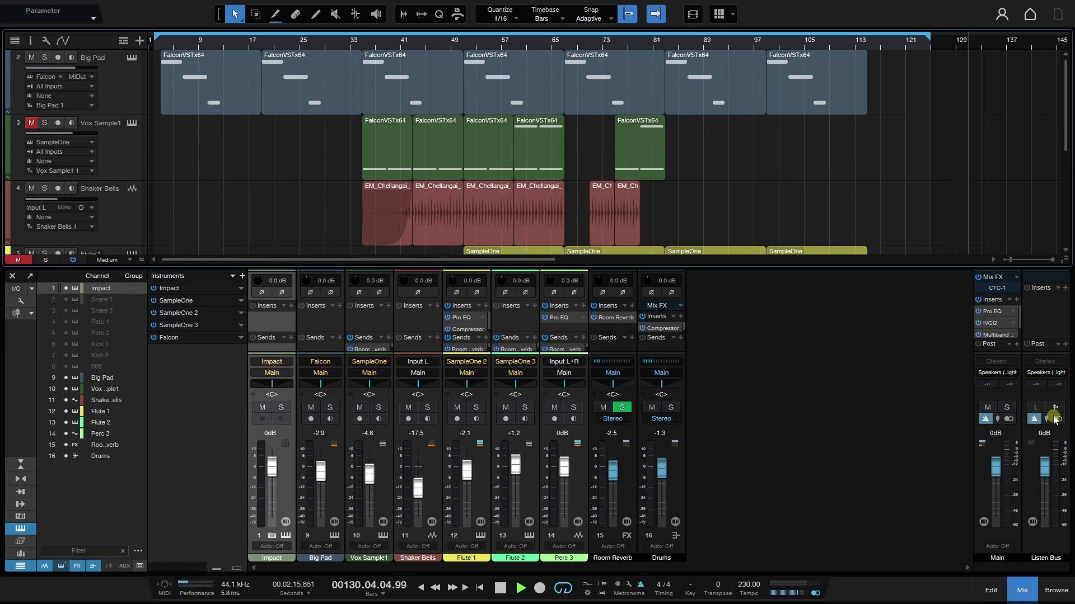
pyautogui.moveTo(1046, 419); pyautogui.dragTo(1042, 554)
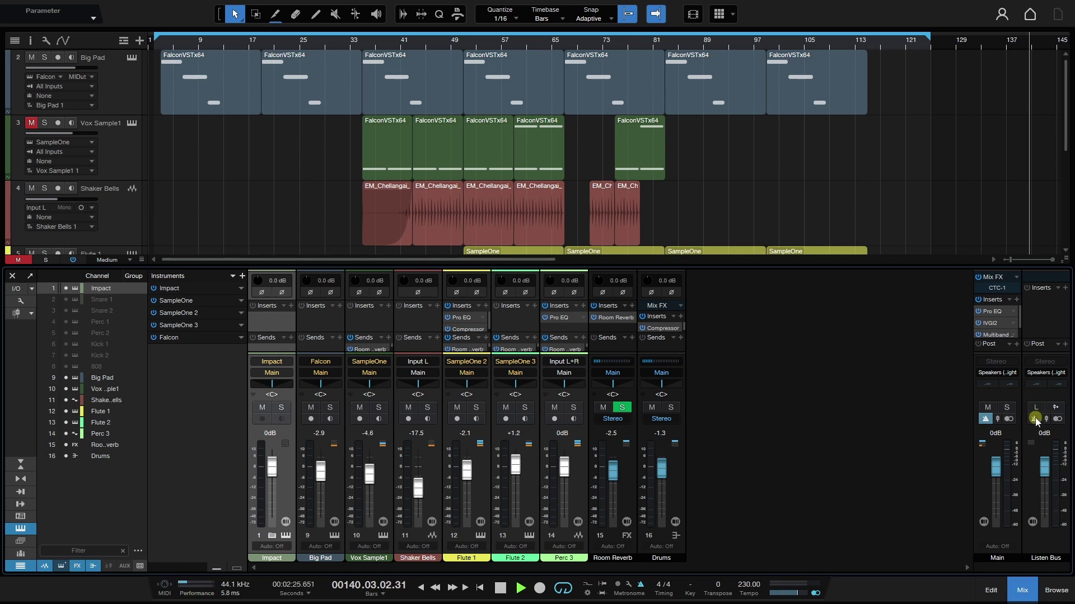
pyautogui.press('space')
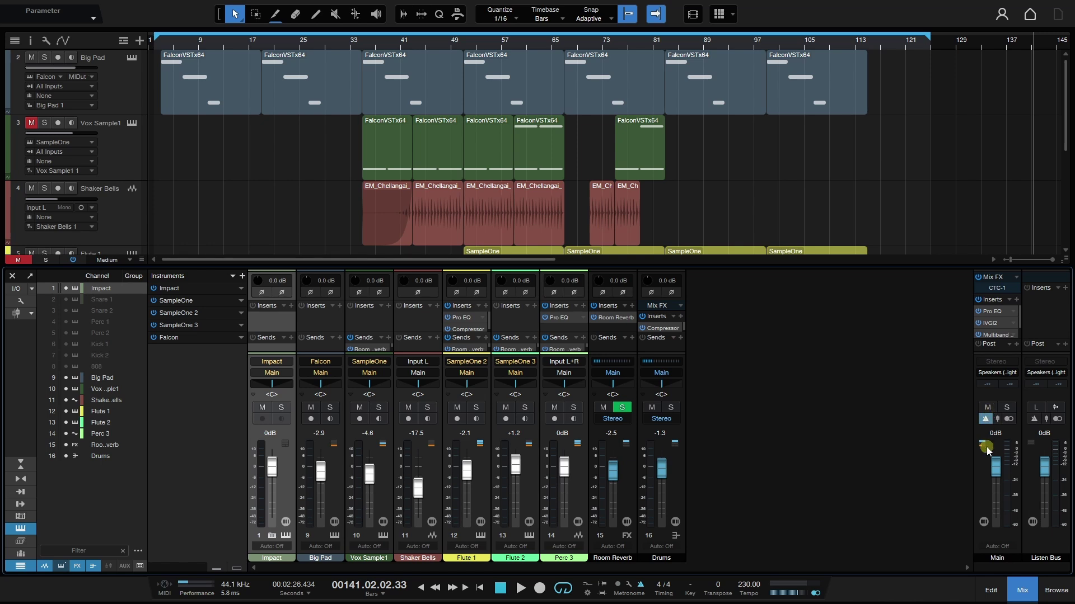
# Toggle the metronome in the transport and on the Main and Listen Bus channels, ending with it enabled on both
pyautogui.click(986, 420)
pyautogui.click(1034, 420)
pyautogui.click(641, 586)
pyautogui.click(646, 546)
pyautogui.click(639, 584)
pyautogui.click(984, 419)
pyautogui.click(1033, 419)
pyautogui.click(1034, 420)
pyautogui.click(999, 392)
pyautogui.moveTo(999, 421); pyautogui.dragTo(1001, 447)
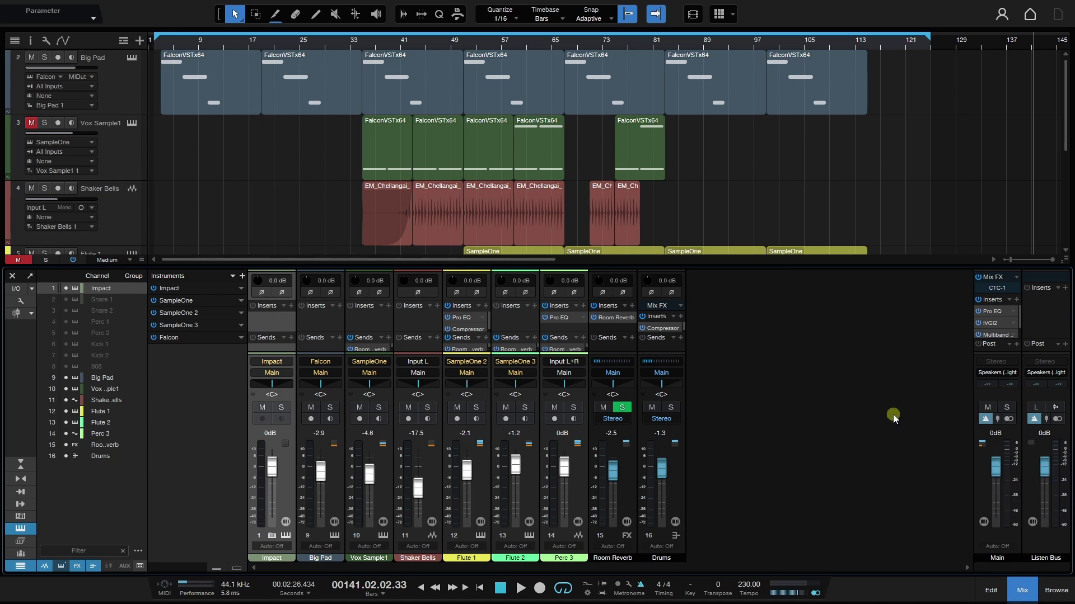